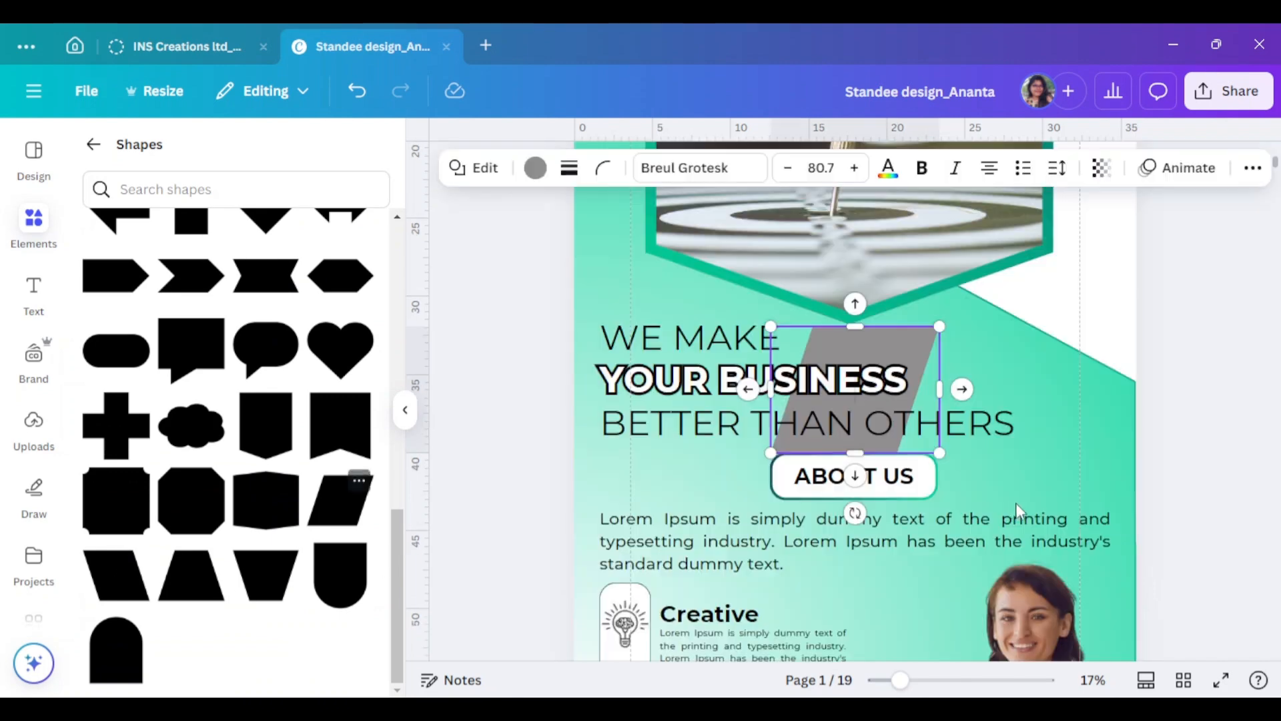
# - Place a grey trapezoid at the page bottom and widen it across the footer
pyautogui.moveTo(854, 360); pyautogui.dragTo(655, 353)
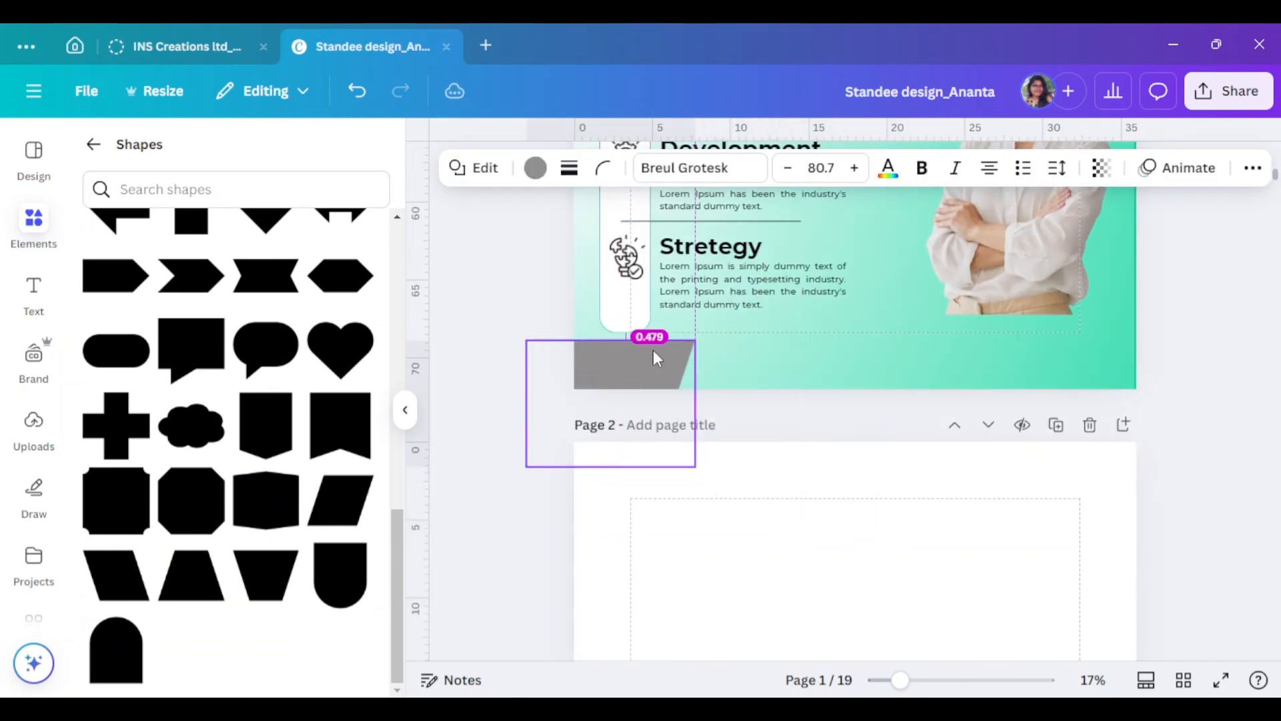
pyautogui.moveTo(695, 404); pyautogui.dragTo(1009, 399)
pyautogui.click(1055, 362)
pyautogui.moveTo(867, 379); pyautogui.dragTo(869, 380)
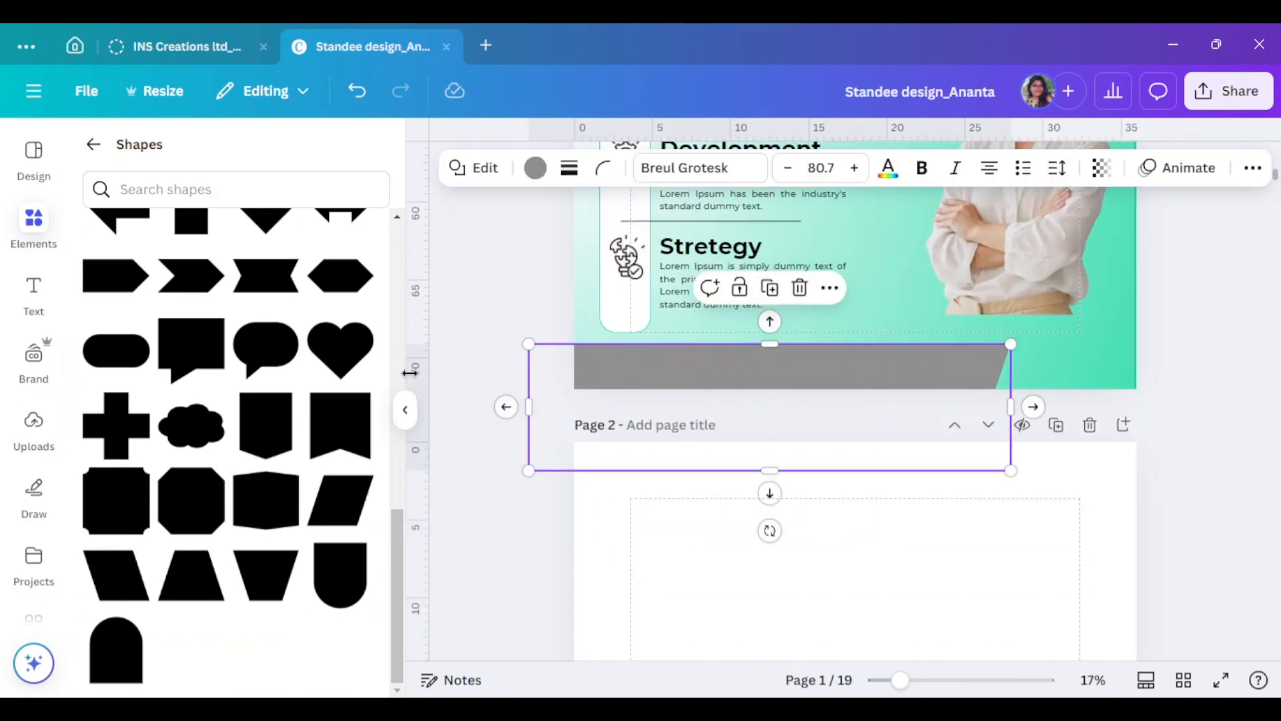
# - Fill the footer shape with a teal gradient
pyautogui.click(405, 409)
pyautogui.click(275, 166)
pyautogui.click(101, 514)
pyautogui.click(1127, 396)
# - Duplicate the teal footer shape and move the copy up and to the right
pyautogui.scroll(3, 1127, 396)
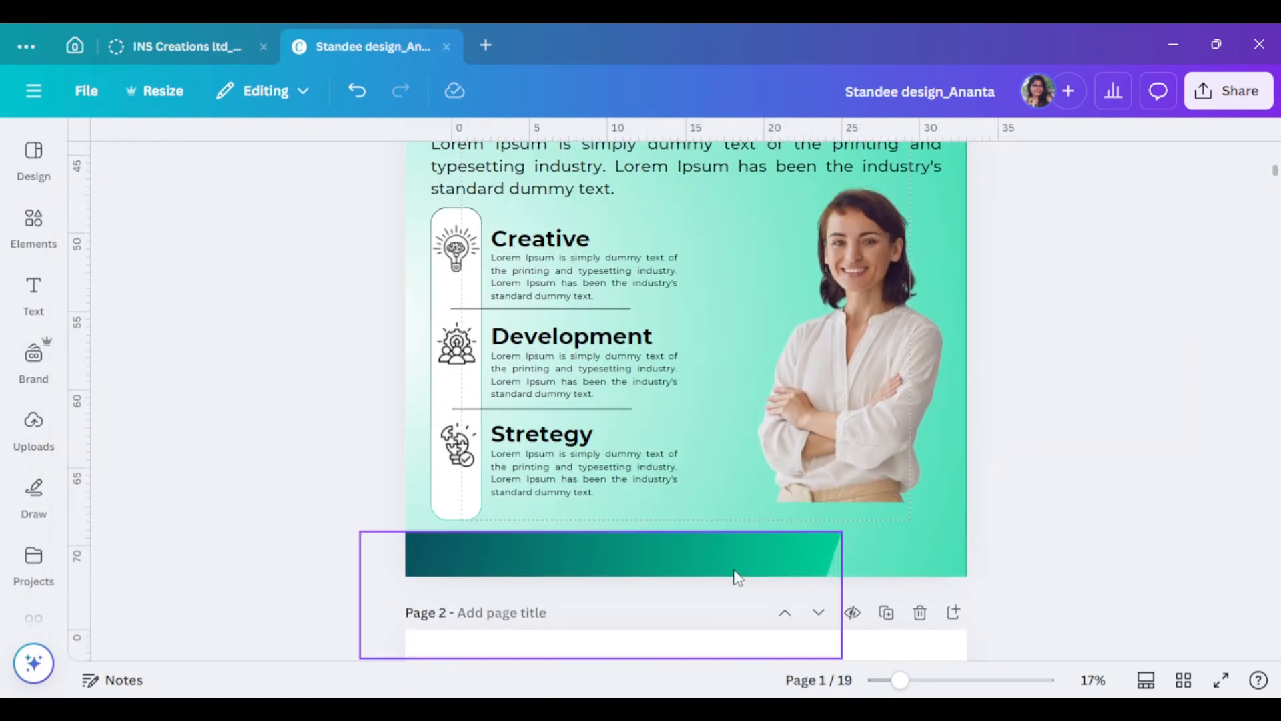
pyautogui.moveTo(386, 225); pyautogui.dragTo(471, 440)
pyautogui.click(315, 352)
pyautogui.click(708, 559)
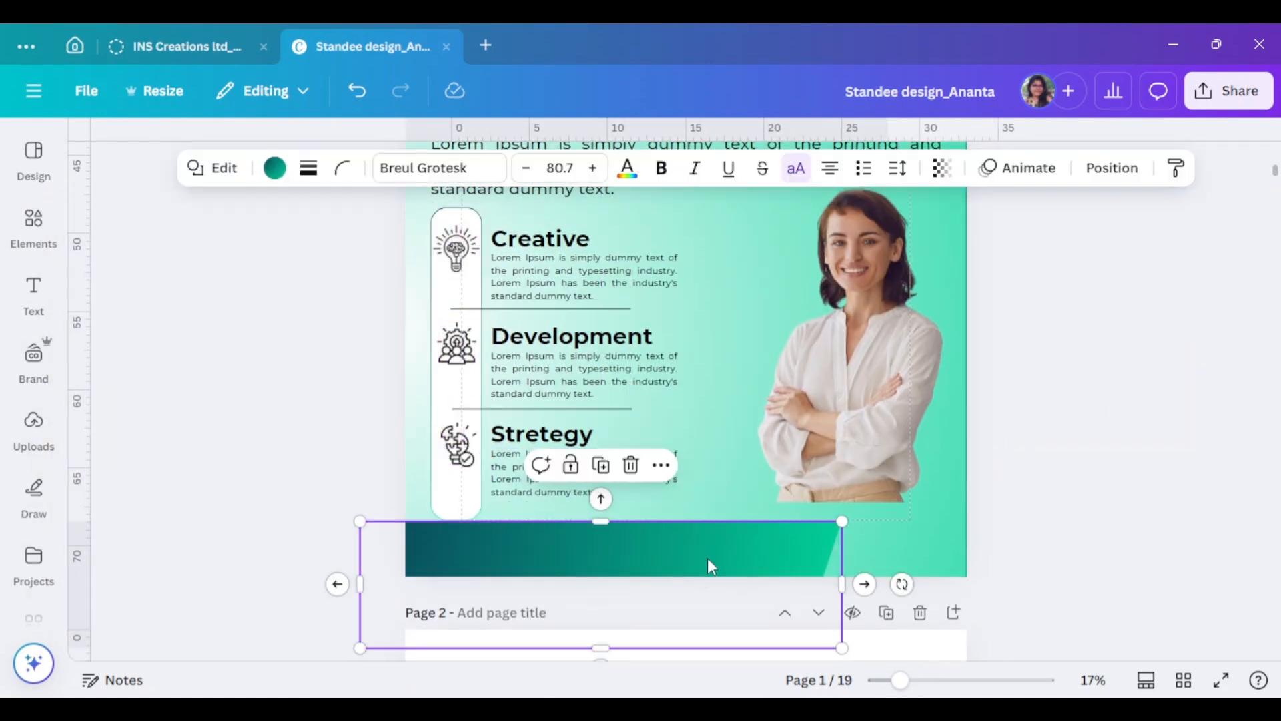
pyautogui.click(1134, 532)
pyautogui.moveTo(676, 564); pyautogui.dragTo(1001, 490)
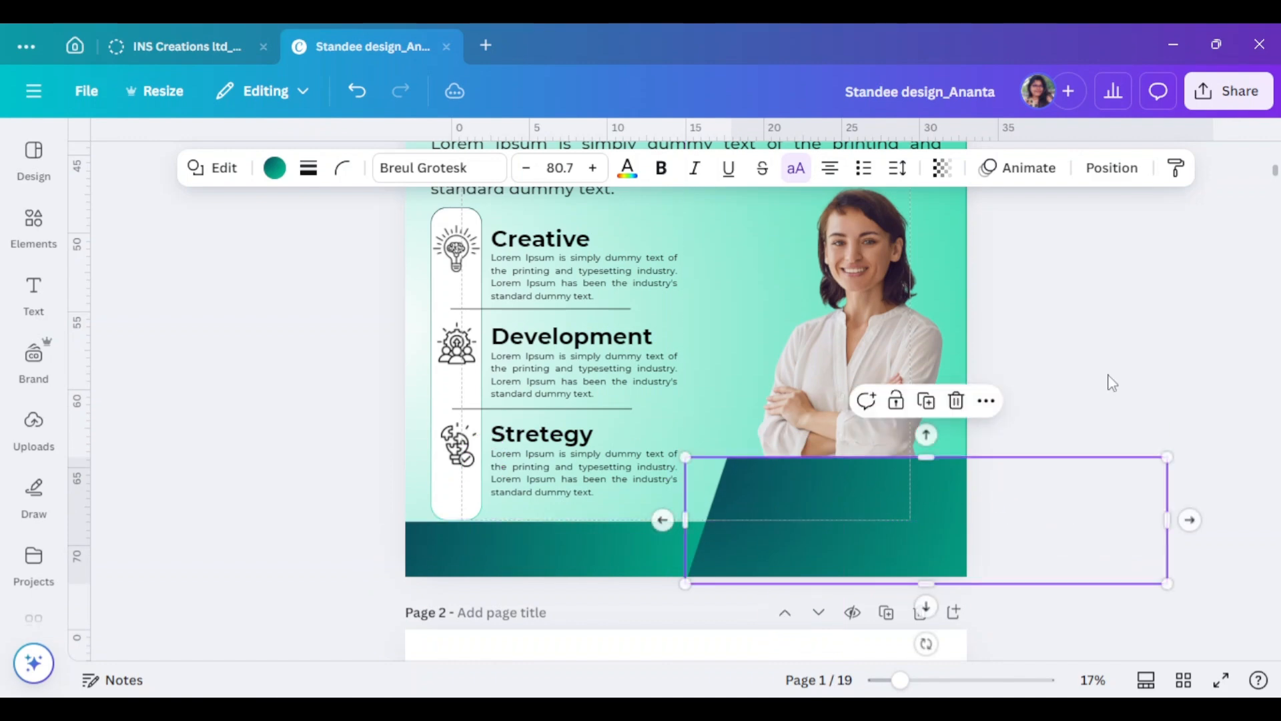
# - Nudge the woman's photo slightly and zoom to about 31% on the slanted teal panel
pyautogui.scroll(2, 1110, 380)
pyautogui.click(798, 303)
pyautogui.moveTo(737, 277)
pyautogui.mouseDown()
pyautogui.moveTo(711, 259)
pyautogui.moveTo(732, 270)
pyautogui.mouseUp()
pyautogui.scroll(-3, 947, 486)
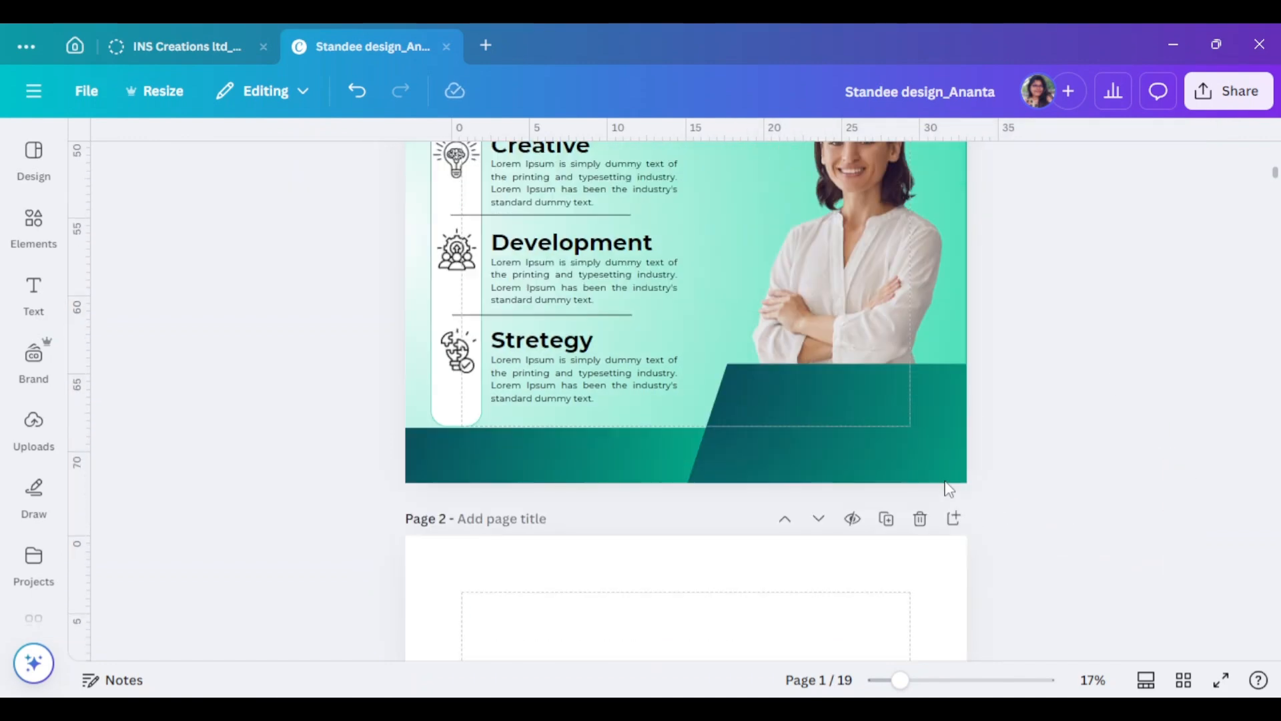
pyautogui.click(852, 389)
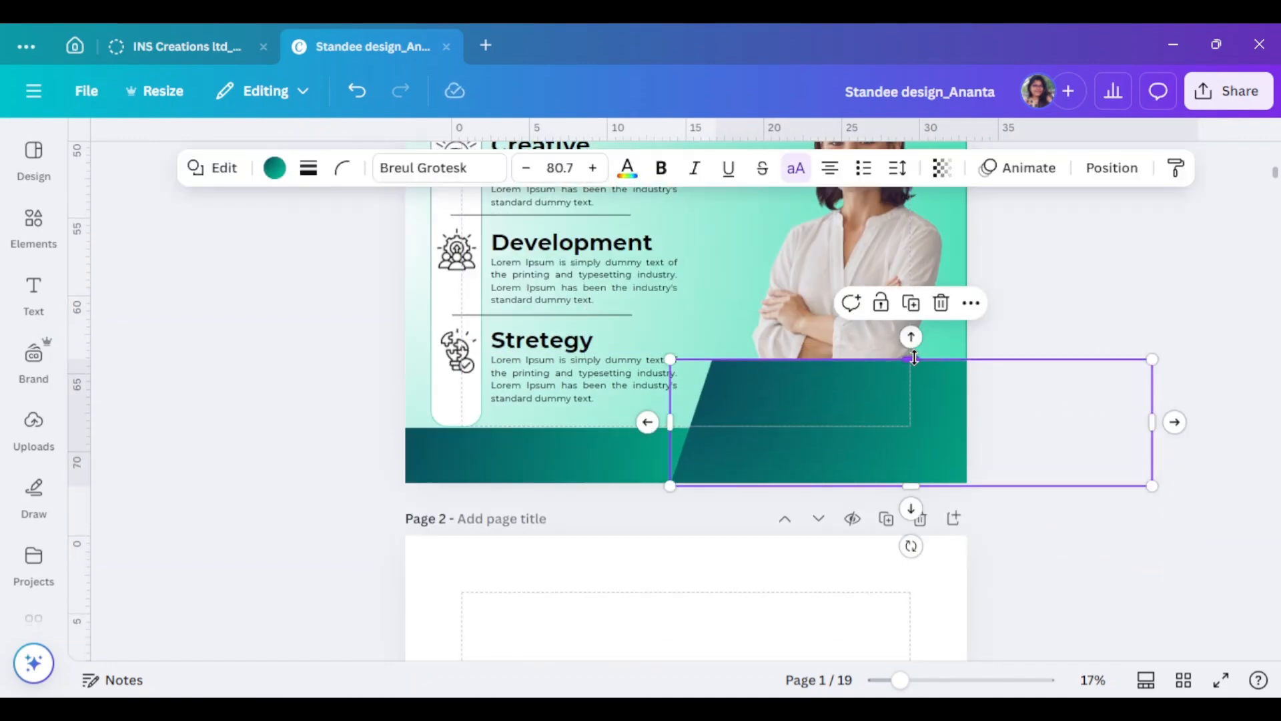
pyautogui.click(1134, 466)
pyautogui.scroll(2, 891, 637)
pyautogui.scroll(2, 1133, 578)
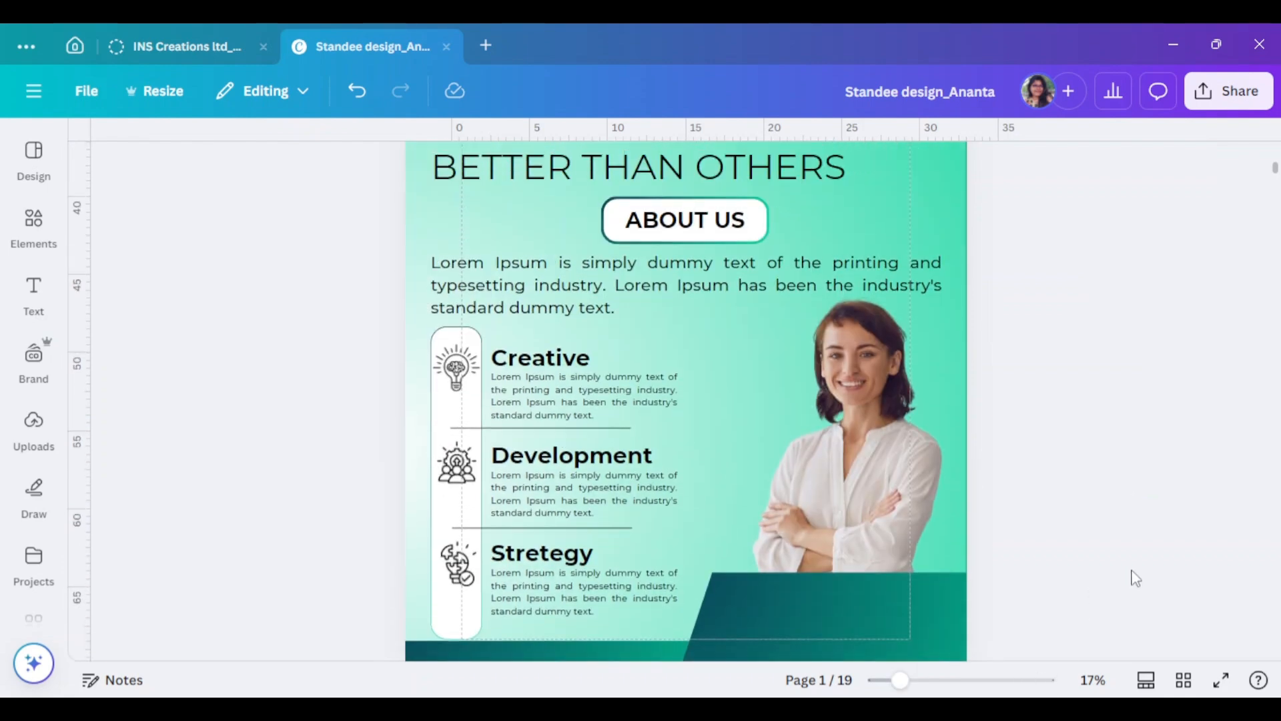
pyautogui.click(891, 606)
pyautogui.click(925, 680)
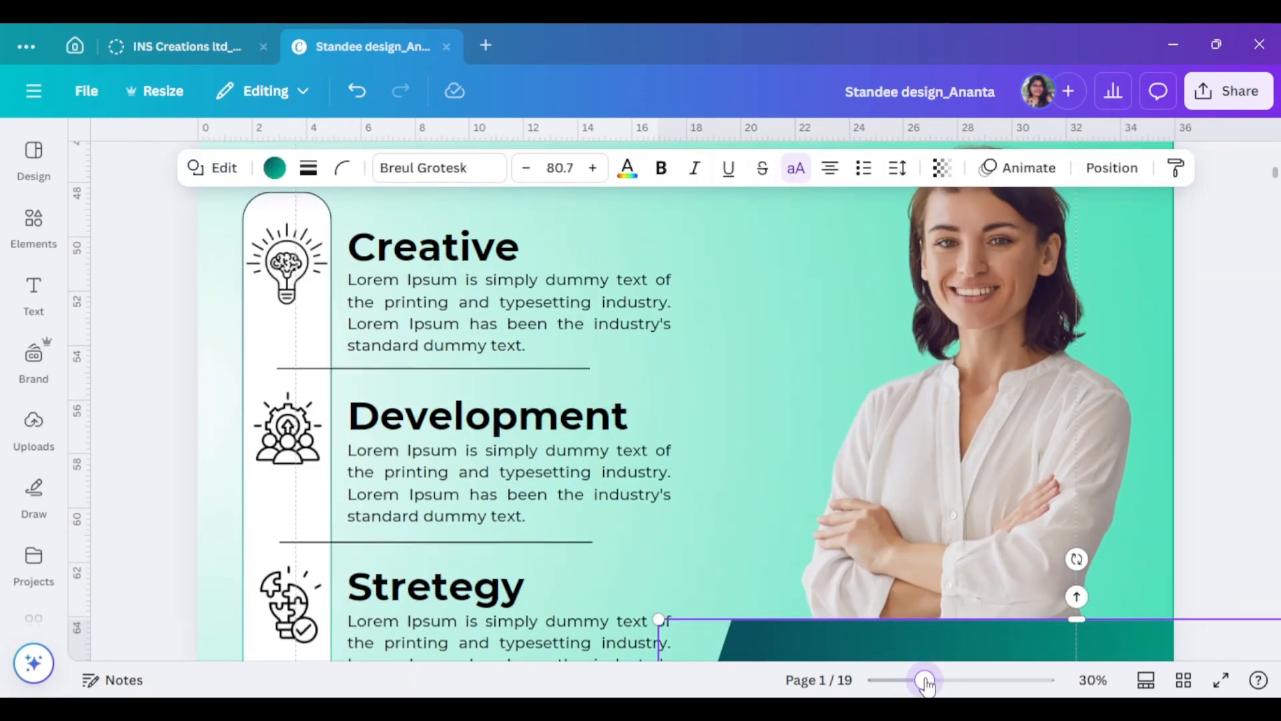
pyautogui.scroll(-3, 769, 430)
# - Copy the Stretegy heading onto the teal panel and change it to white uppercase CONTACT US
pyautogui.moveTo(453, 309); pyautogui.dragTo(962, 365)
pyautogui.doubleClick(961, 379)
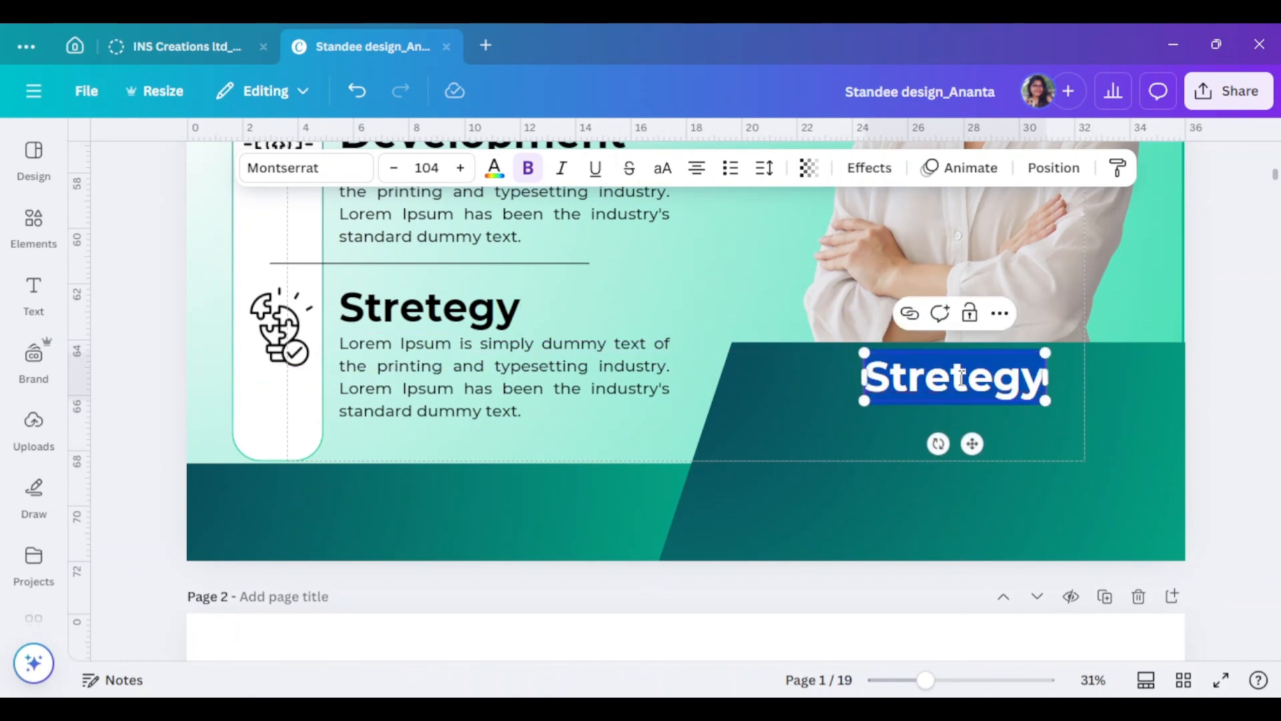
pyautogui.write('Contact US')
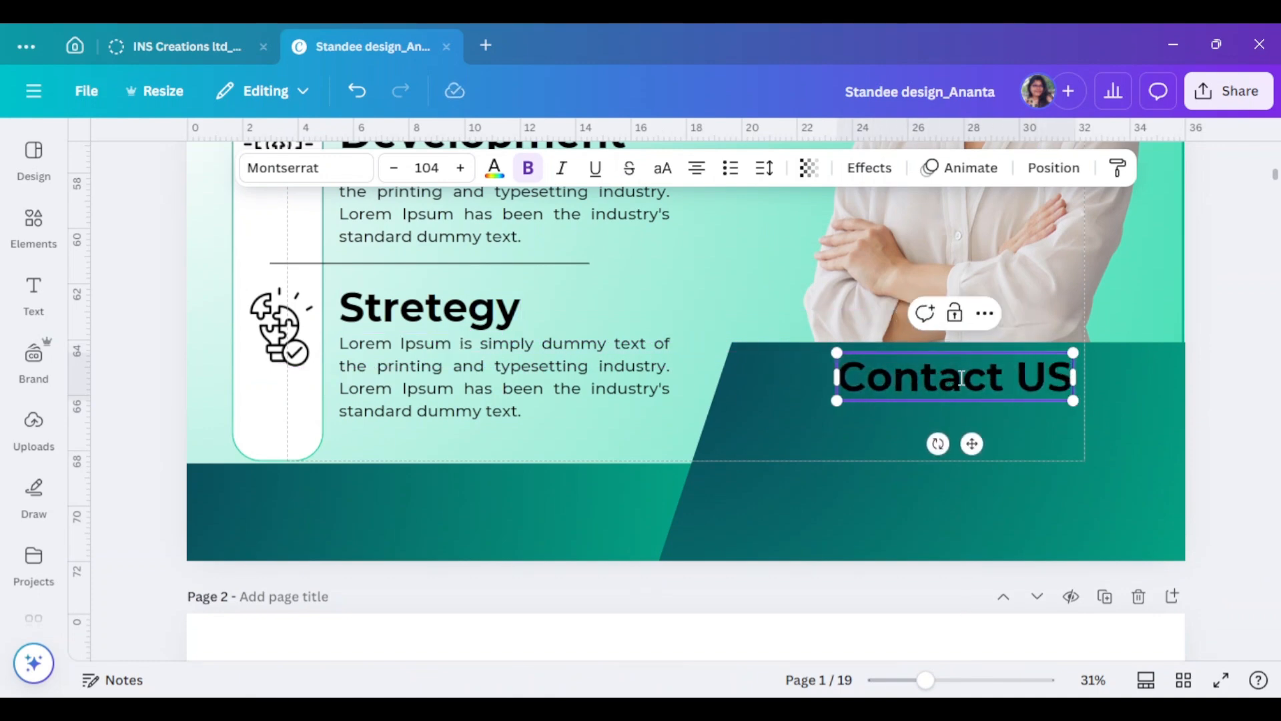
pyautogui.hotkey('ctrl', 'a')
pyautogui.click(662, 168)
pyautogui.click(1089, 415)
pyautogui.click(1027, 381)
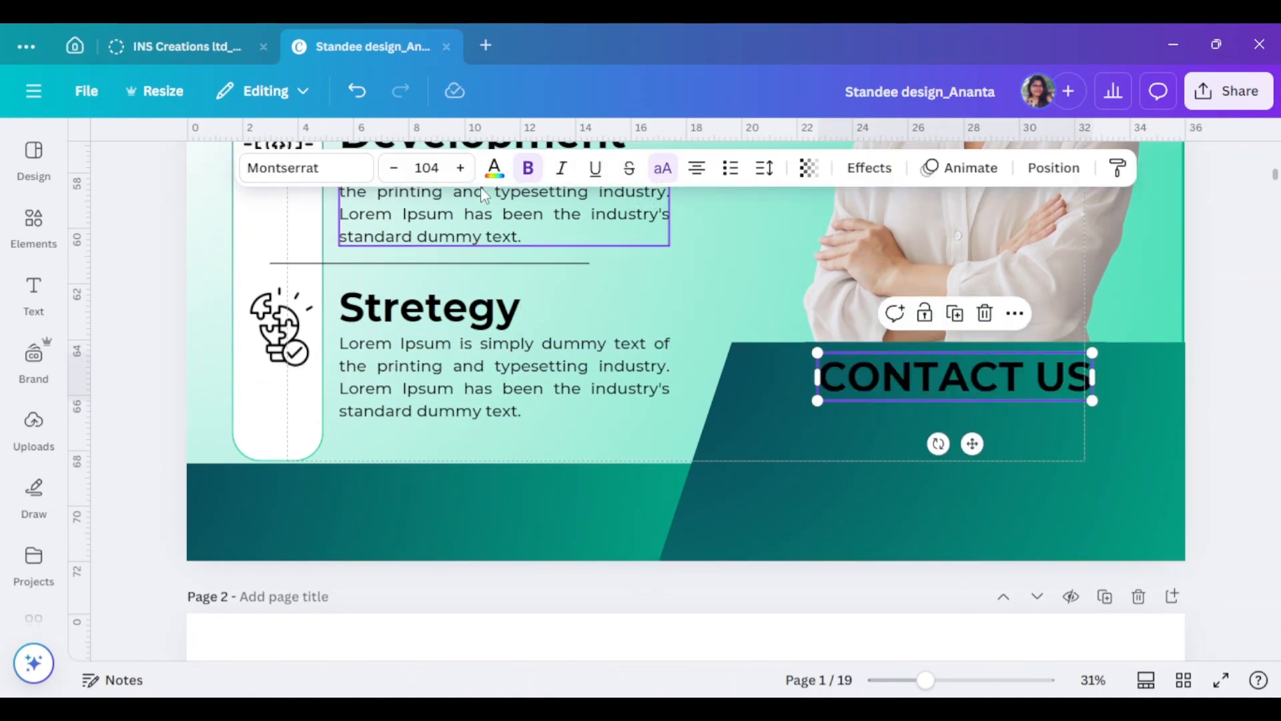
pyautogui.click(494, 168)
pyautogui.scroll(-1, 300, 490)
pyautogui.click(302, 475)
pyautogui.click(362, 220)
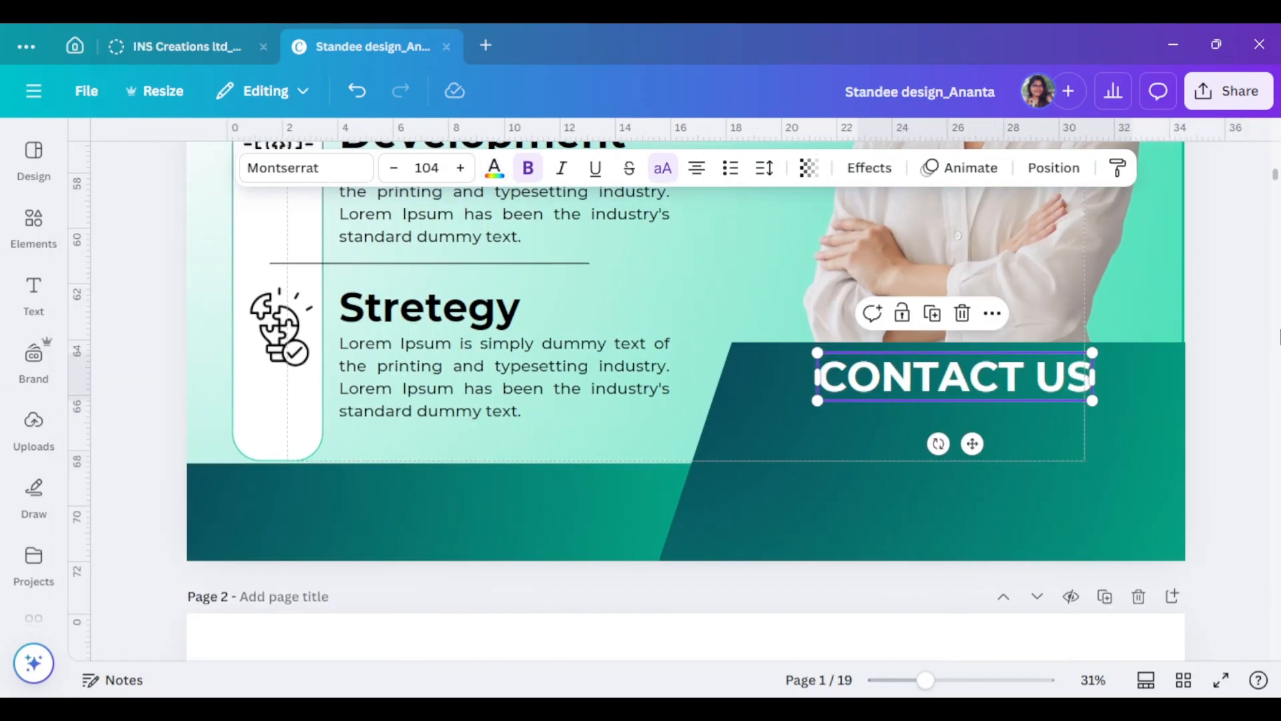
pyautogui.moveTo(1095, 401); pyautogui.dragTo(1074, 401)
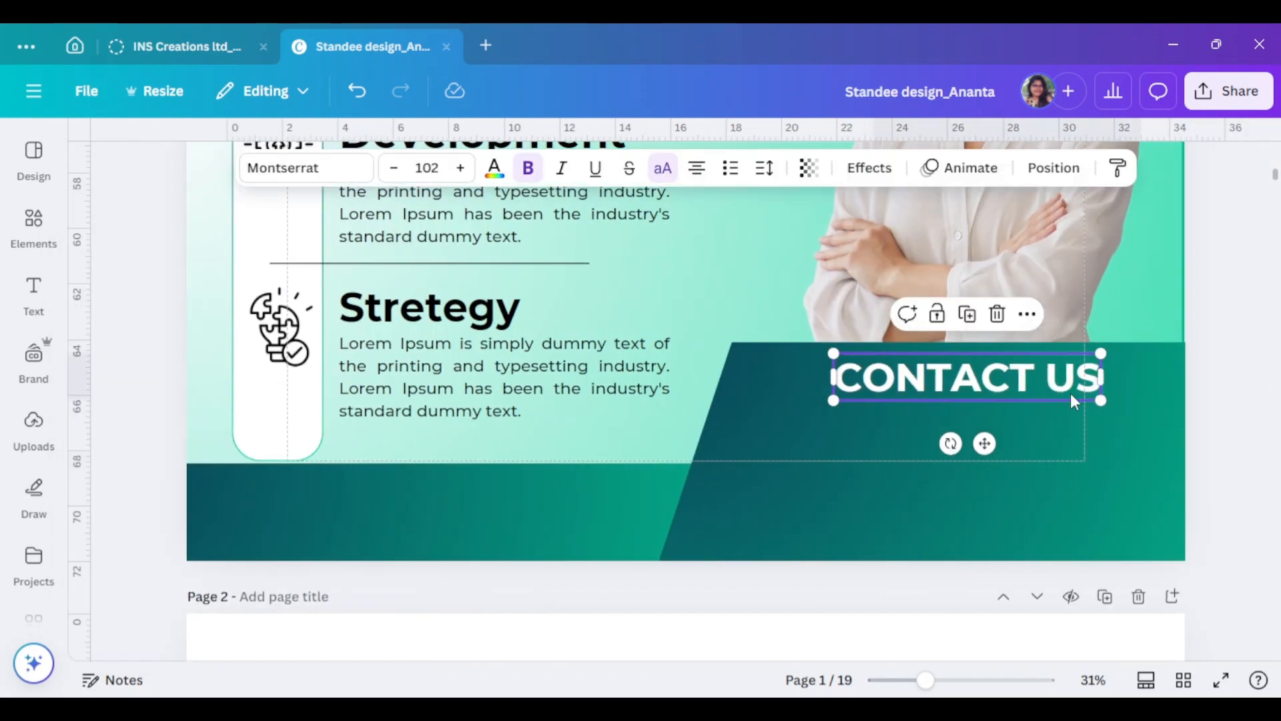
# - Add another text copy below CONTACT US with the phone number in white
pyautogui.moveTo(396, 329); pyautogui.dragTo(927, 429)
pyautogui.doubleClick(927, 429)
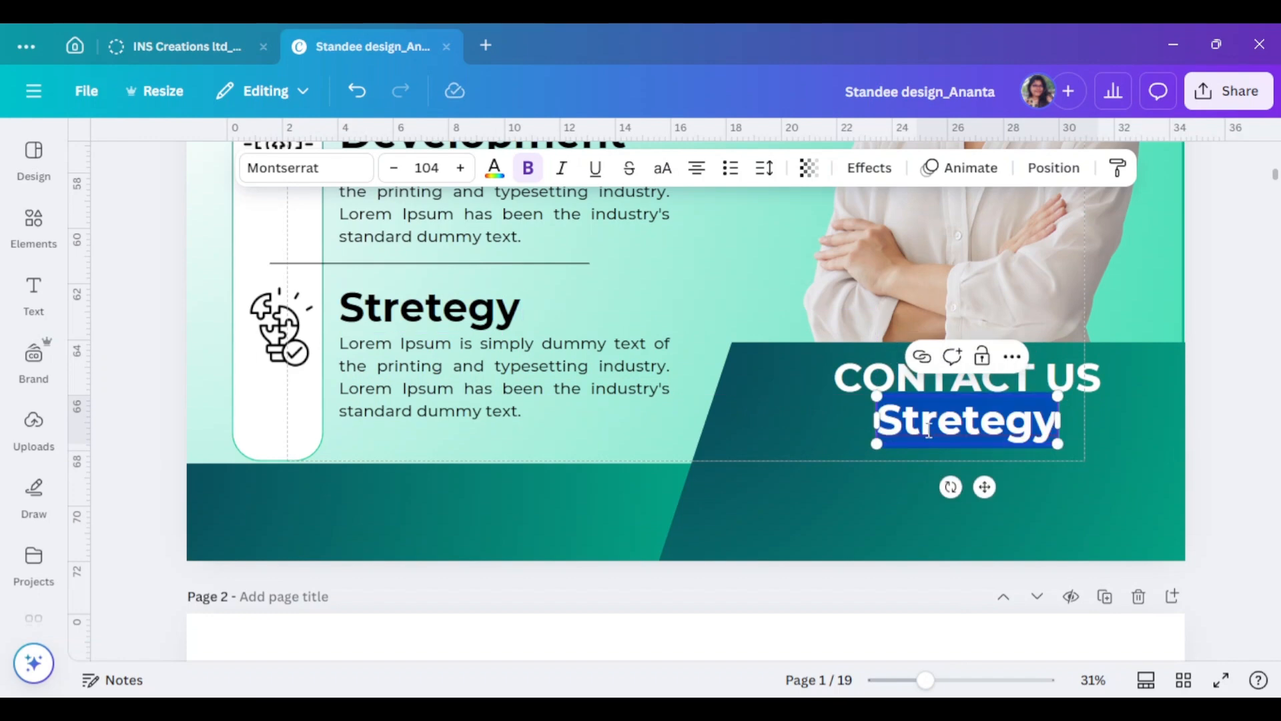
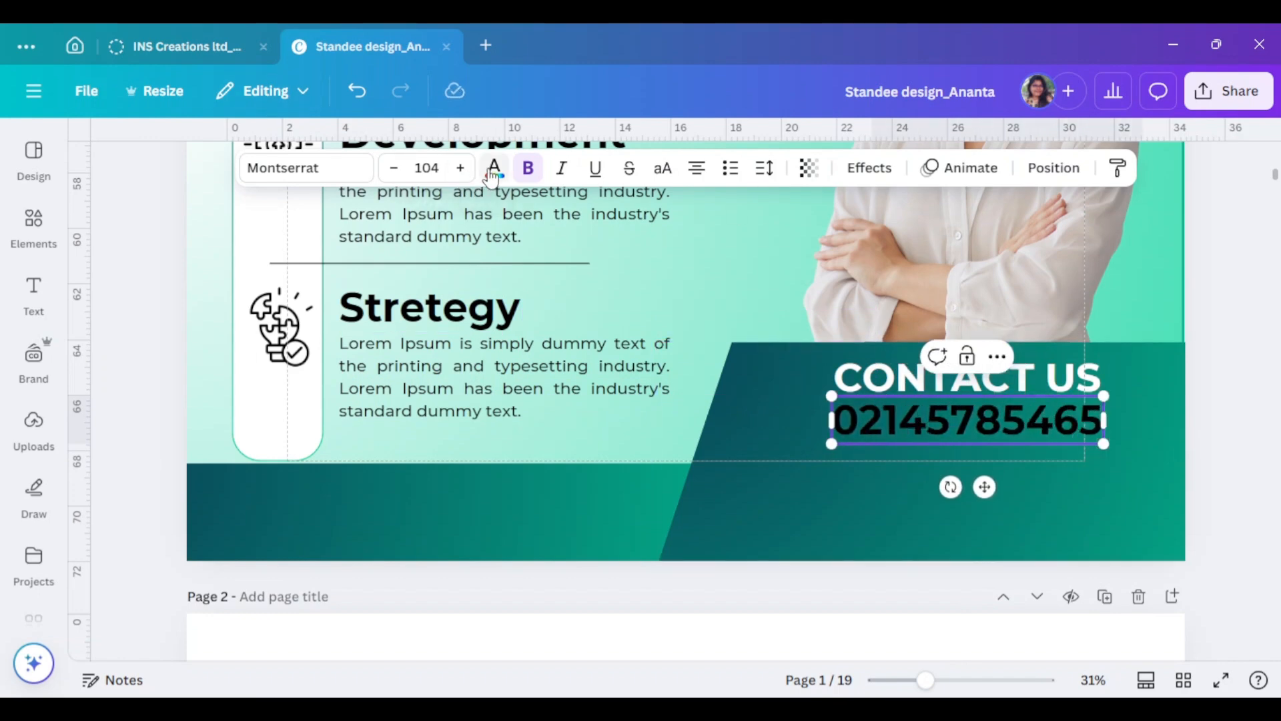
pyautogui.click(492, 173)
pyautogui.scroll(-3, 329, 421)
pyautogui.click(363, 220)
pyautogui.doubleClick(1028, 412)
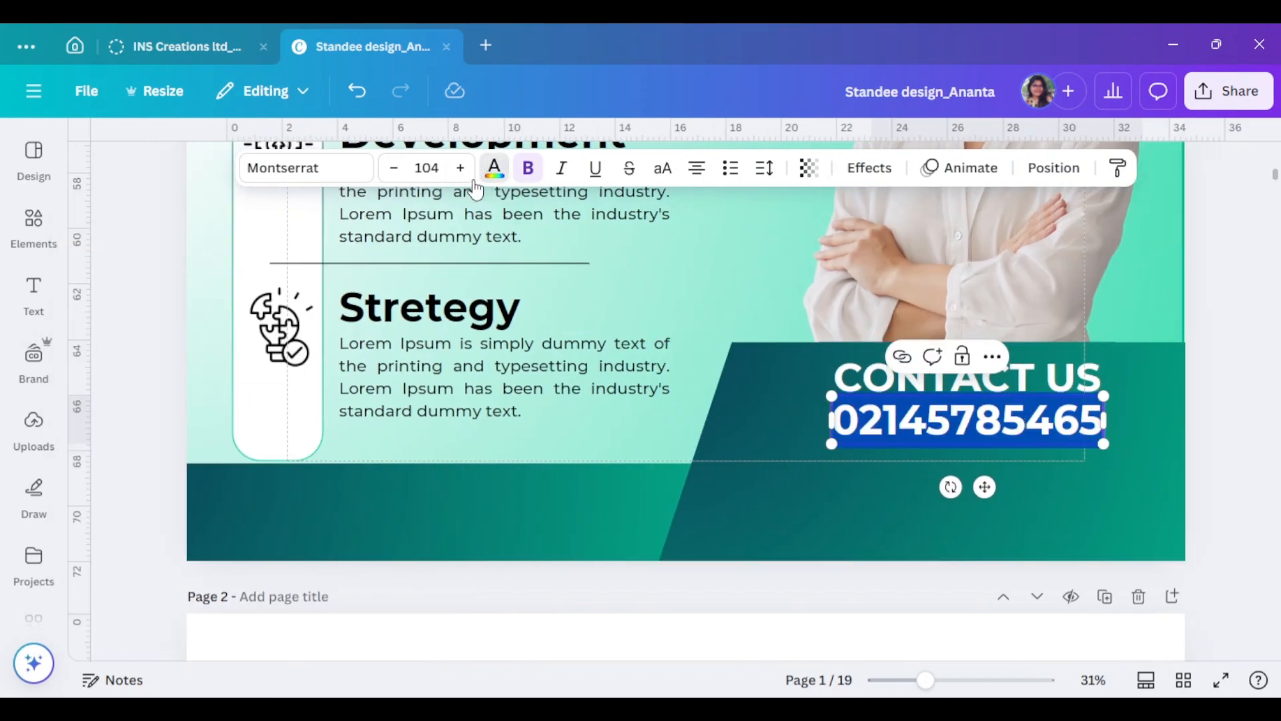
pyautogui.click(494, 171)
pyautogui.click(305, 566)
pyautogui.click(363, 221)
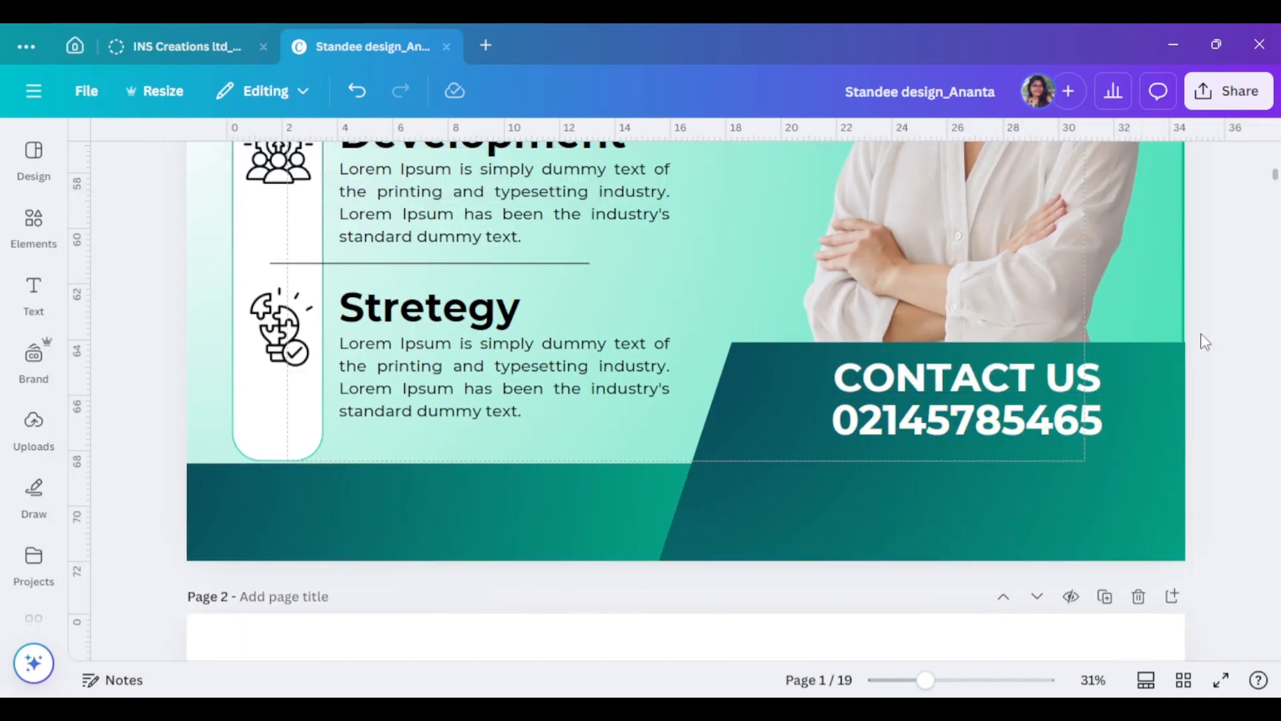
pyautogui.click(1036, 440)
# - Search elements for 'phone' and add the round phone icon graphic
pyautogui.click(33, 226)
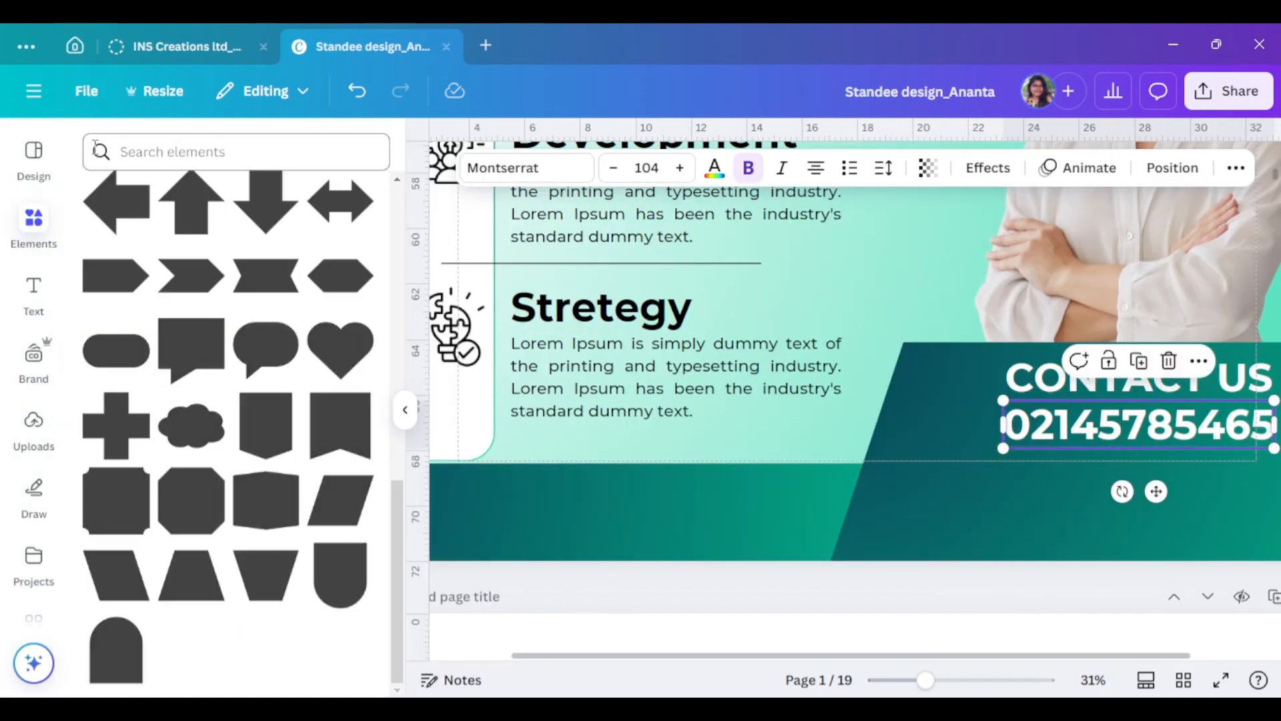
pyautogui.click(175, 153)
pyautogui.write('phone')
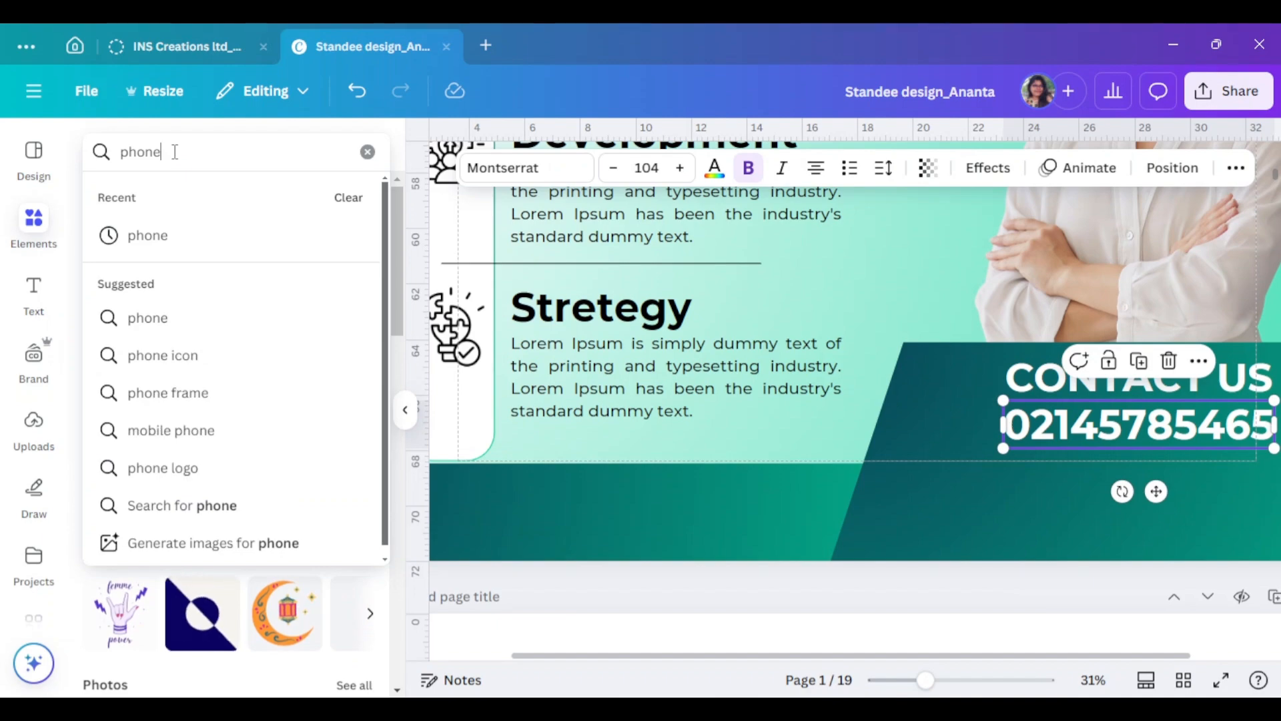
pyautogui.click(185, 235)
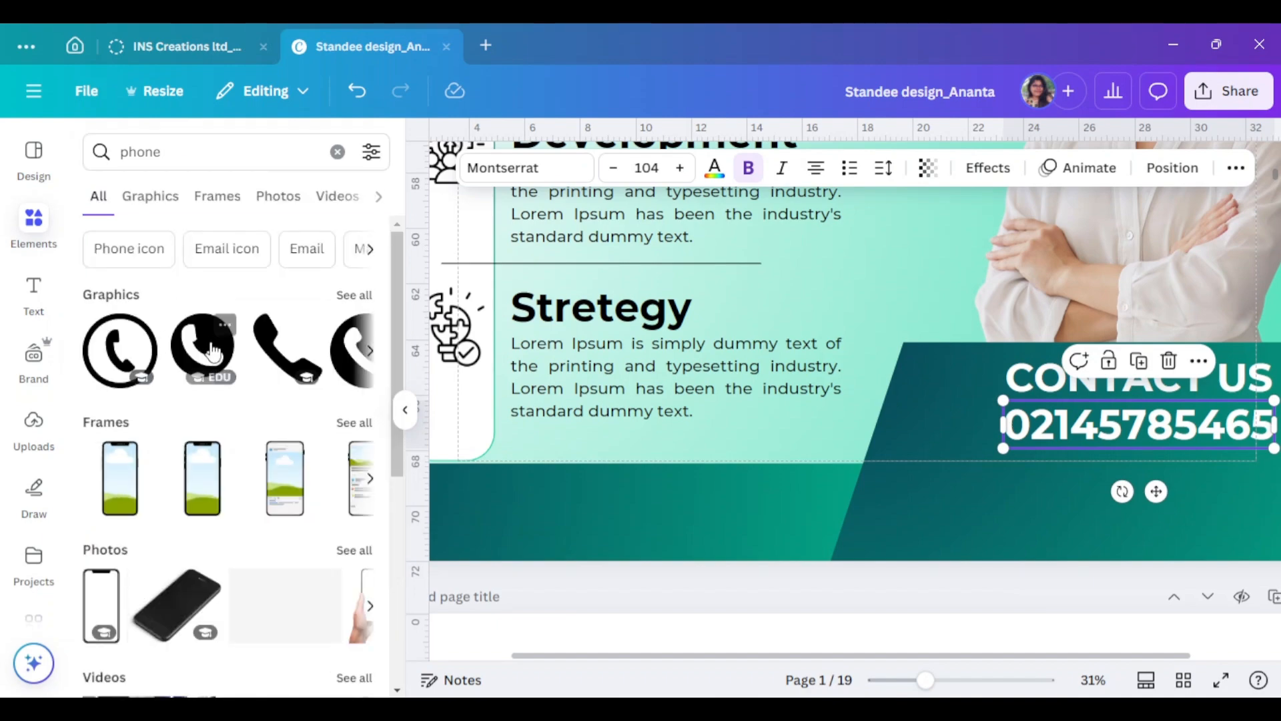
pyautogui.click(125, 359)
# - Shrink the phone icon to about 2 by 2, make it white, and place it left of the number
pyautogui.click(405, 411)
pyautogui.scroll(8, 1081, 479)
pyautogui.scroll(-8, 844, 463)
pyautogui.moveTo(826, 345); pyautogui.dragTo(860, 487)
pyautogui.moveTo(913, 564); pyautogui.dragTo(671, 315)
pyautogui.moveTo(601, 259); pyautogui.dragTo(807, 529)
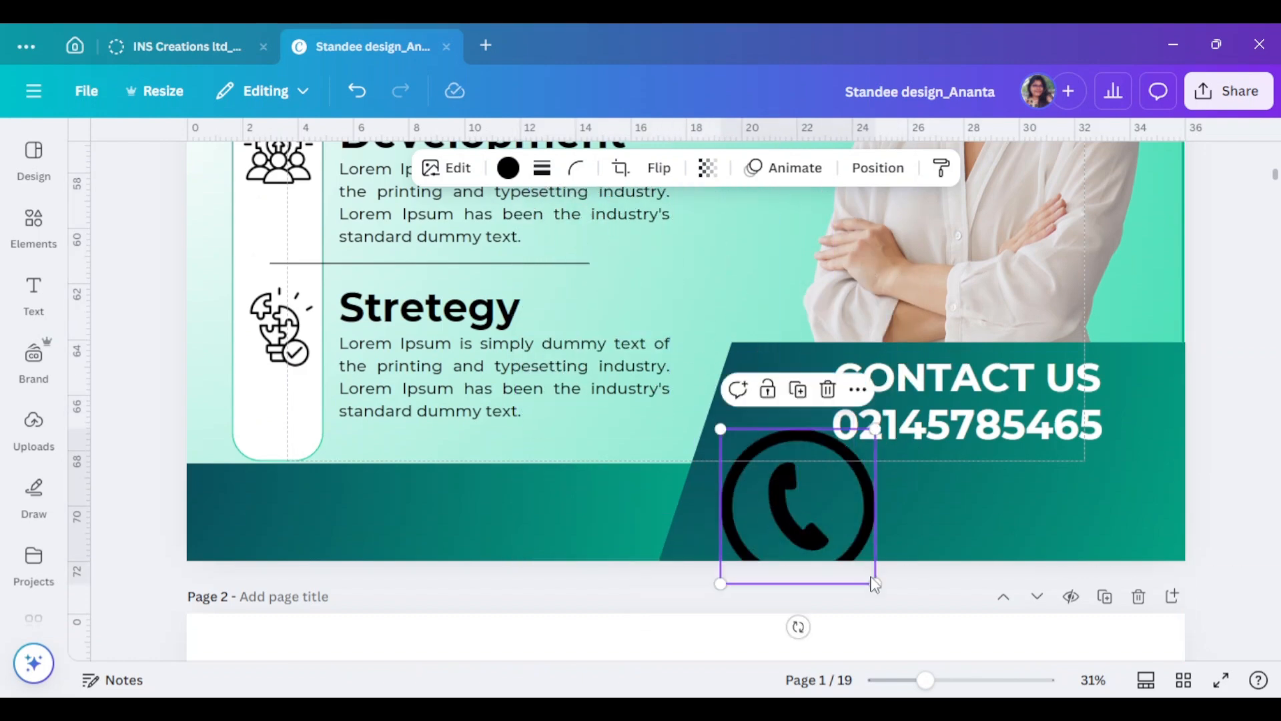
pyautogui.moveTo(875, 583); pyautogui.dragTo(787, 497)
pyautogui.click(507, 169)
pyautogui.click(302, 561)
pyautogui.moveTo(1073, 510); pyautogui.dragTo(1048, 491)
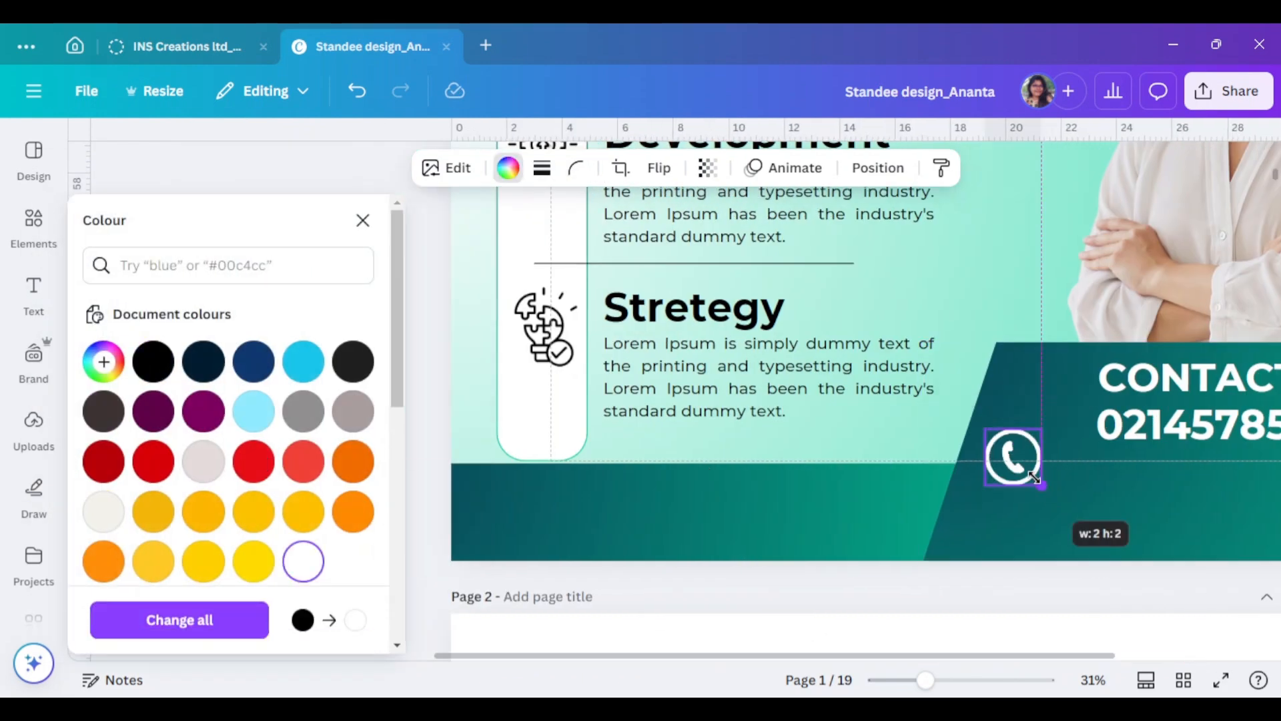
pyautogui.click(361, 220)
pyautogui.moveTo(746, 454); pyautogui.dragTo(777, 434)
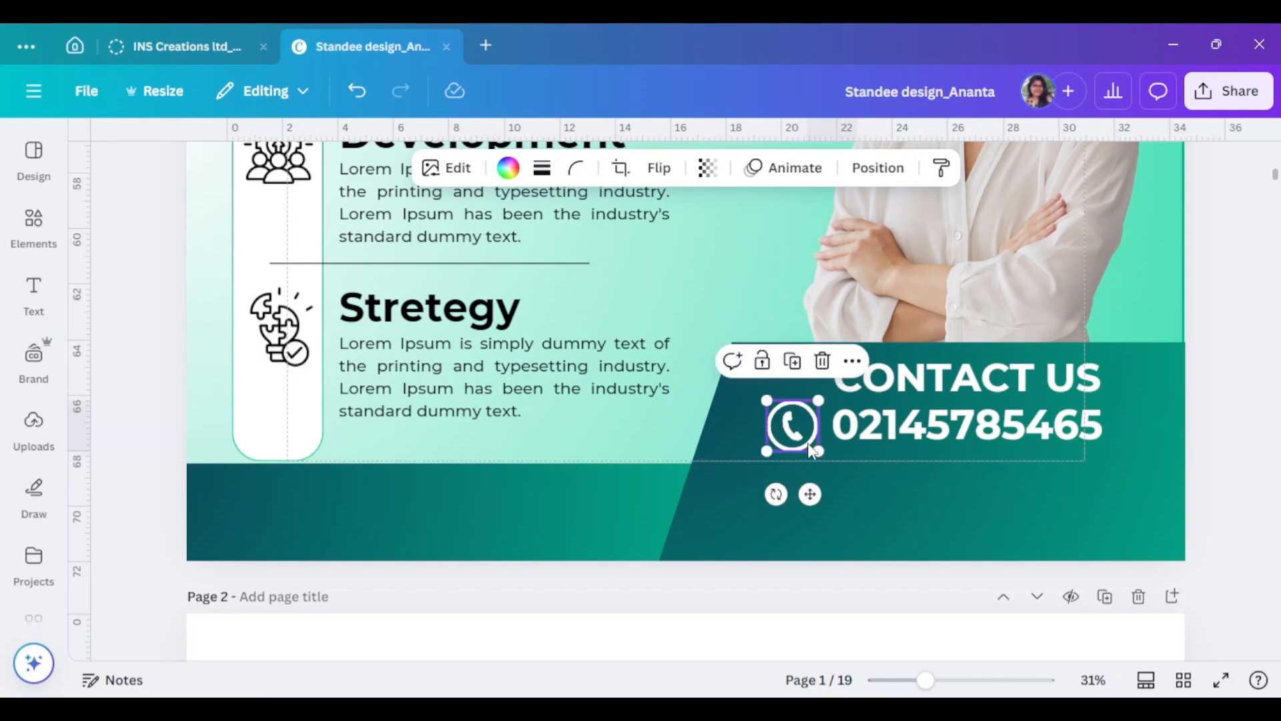
# - Shrink the phone number slightly, centre it under CONTACT US, and realign the phone icon
pyautogui.click(1026, 388)
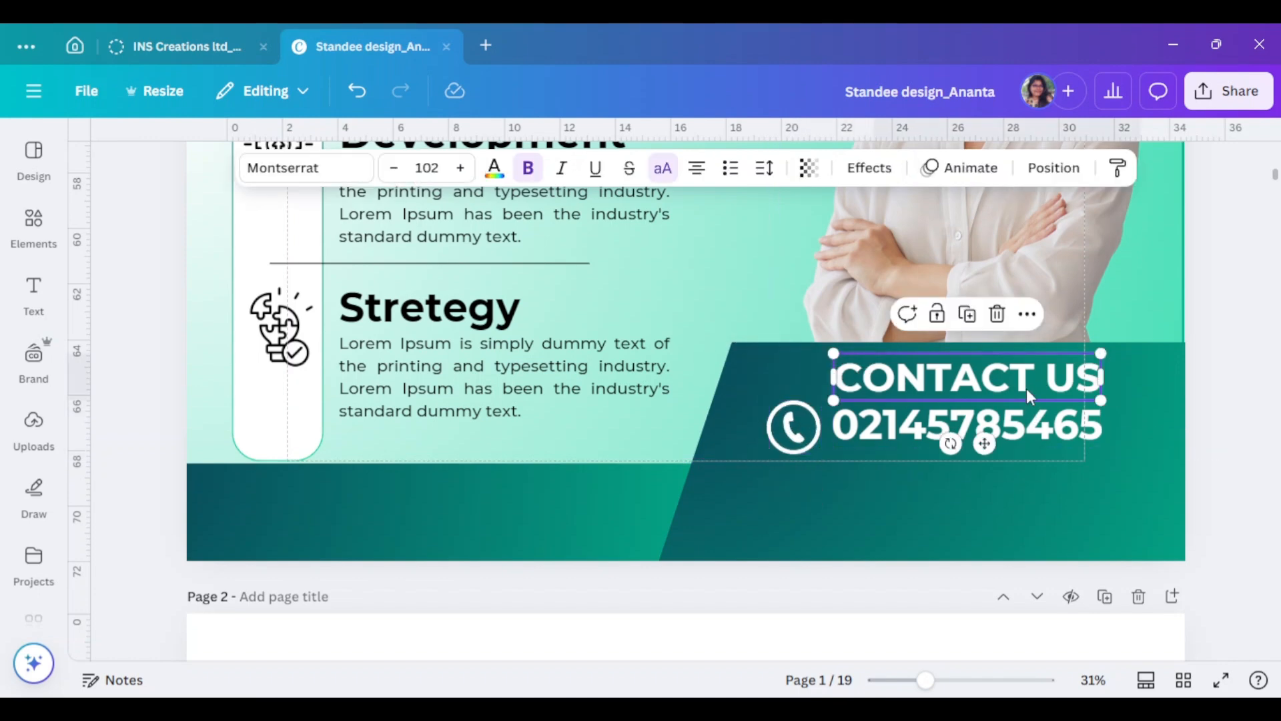
pyautogui.click(1056, 442)
pyautogui.moveTo(1105, 449); pyautogui.dragTo(1077, 444)
pyautogui.moveTo(1023, 430); pyautogui.dragTo(1049, 445)
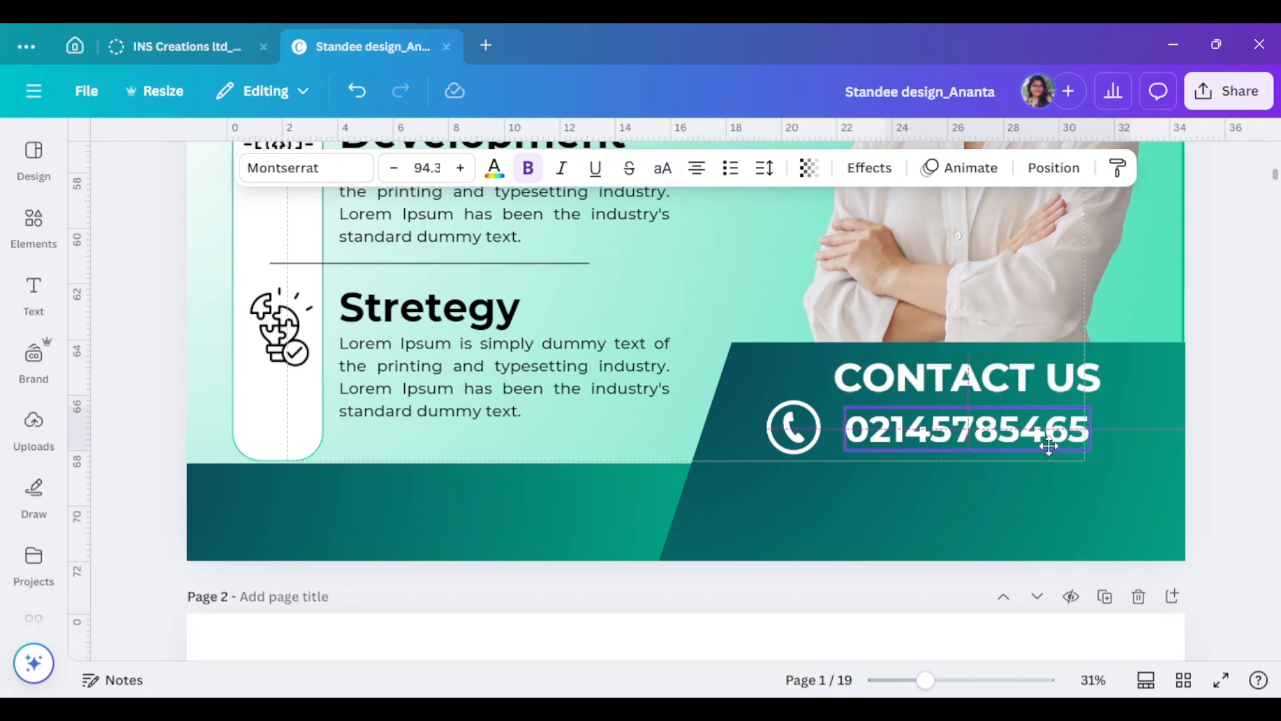
pyautogui.moveTo(803, 433)
pyautogui.mouseDown()
pyautogui.moveTo(824, 452)
pyautogui.moveTo(808, 431)
pyautogui.mouseUp()
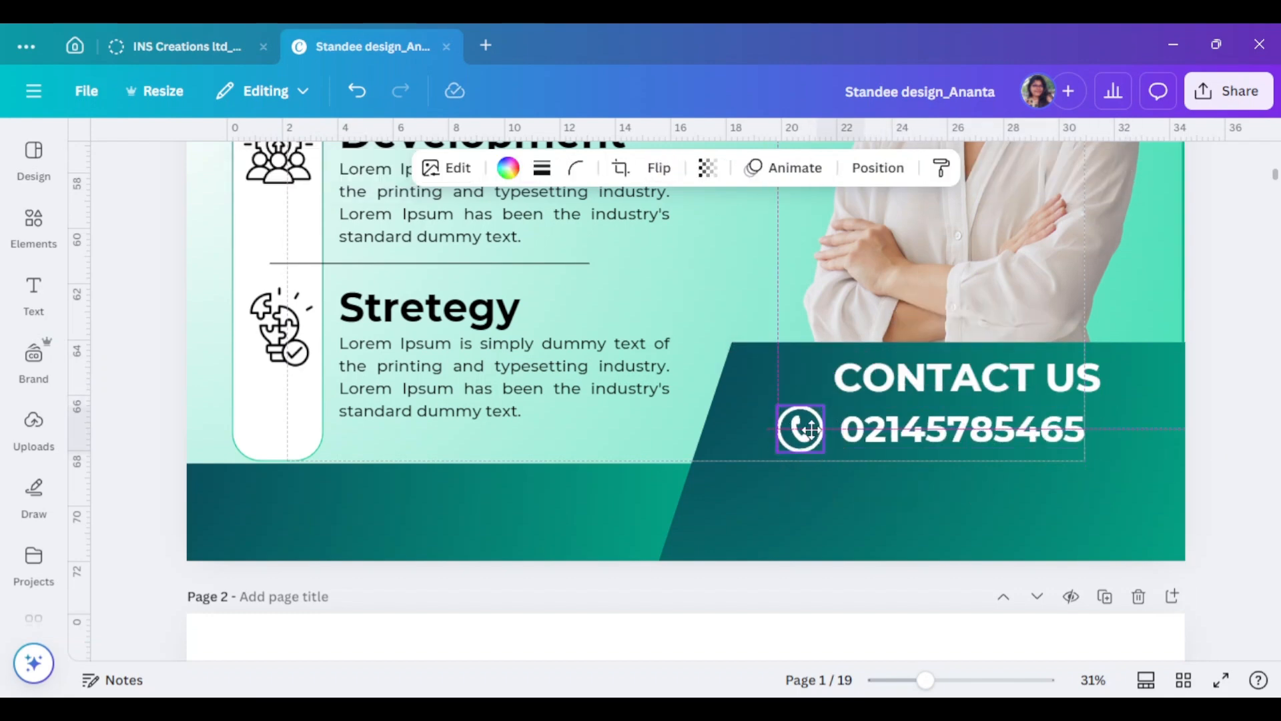
pyautogui.click(866, 425)
pyautogui.scroll(5, 459, 382)
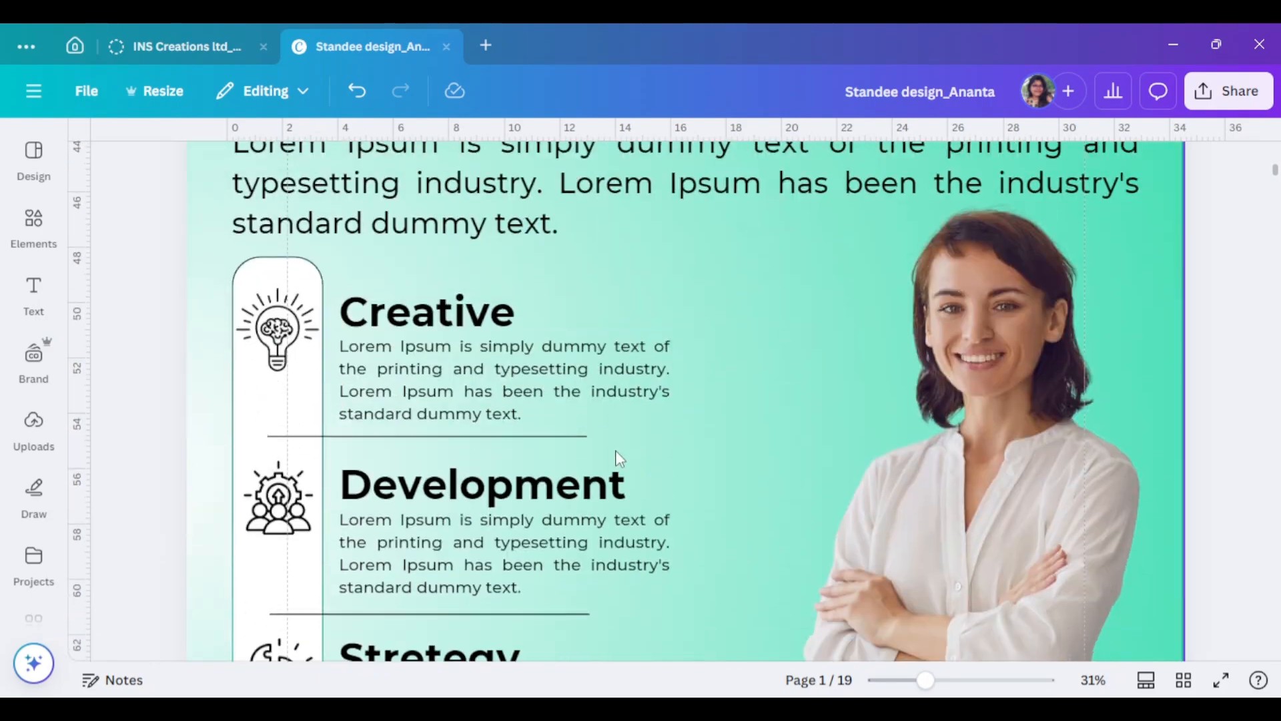
pyautogui.scroll(-5, 615, 449)
pyautogui.click(33, 226)
pyautogui.click(84, 160)
# - Search elements for 'web' and place a shrunken globe graphic below the phone icon
pyautogui.write('web')
pyautogui.press('Return')
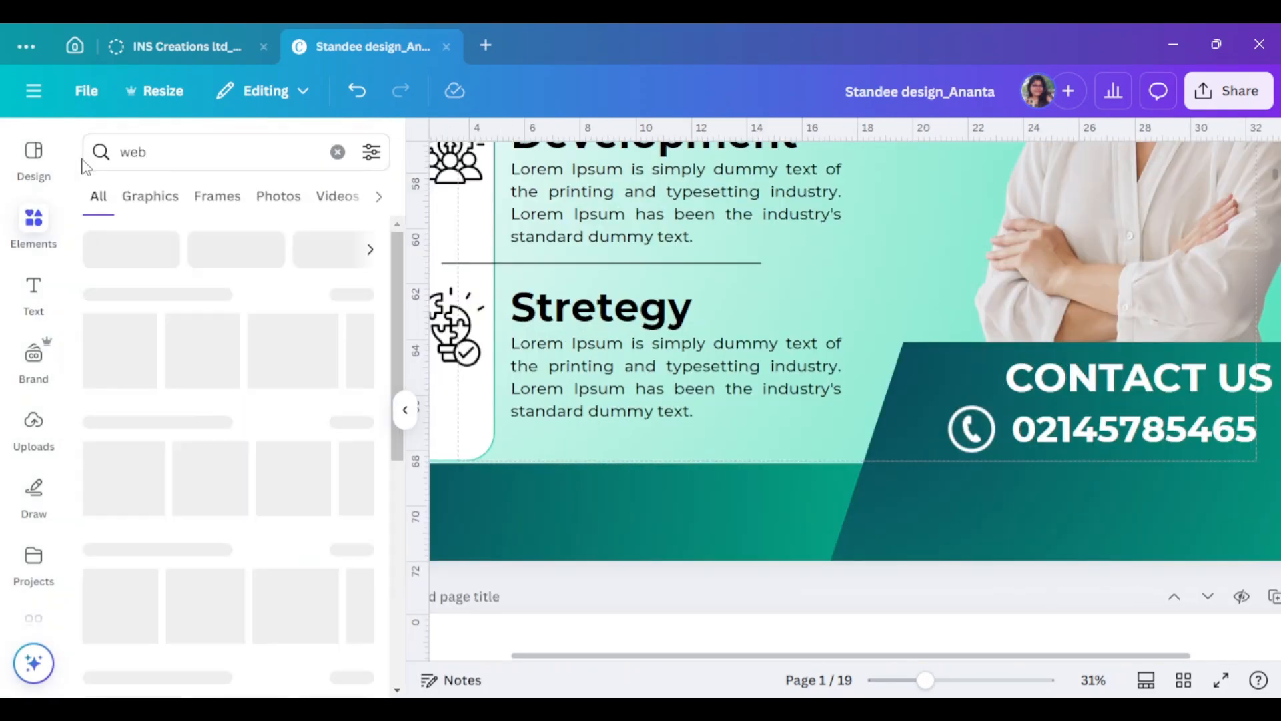
pyautogui.click(118, 349)
pyautogui.scroll(2, 1142, 401)
pyautogui.moveTo(1005, 357); pyautogui.dragTo(1033, 592)
pyautogui.scroll(-8, 1032, 592)
pyautogui.moveTo(906, 411); pyautogui.dragTo(927, 336)
pyautogui.moveTo(1104, 577); pyautogui.dragTo(804, 277)
pyautogui.moveTo(767, 235); pyautogui.dragTo(984, 507)
pyautogui.moveTo(1020, 546); pyautogui.dragTo(971, 494)
# - Make the globe white and size it to about 1.7 wide, aligned under the phone icon
pyautogui.click(678, 167)
pyautogui.click(303, 483)
pyautogui.moveTo(959, 486); pyautogui.dragTo(985, 497)
pyautogui.moveTo(997, 510); pyautogui.dragTo(988, 502)
pyautogui.moveTo(988, 502)
pyautogui.mouseDown()
pyautogui.moveTo(996, 509)
pyautogui.moveTo(984, 497)
pyautogui.mouseUp()
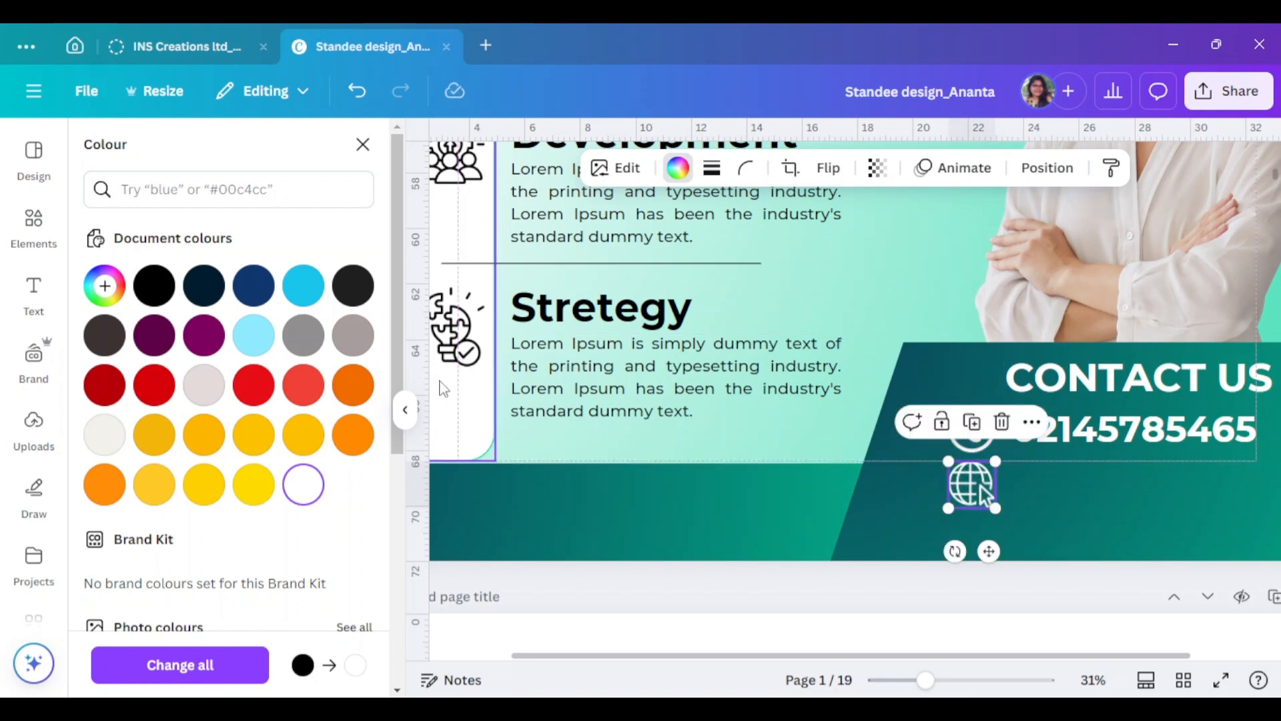
pyautogui.click(405, 409)
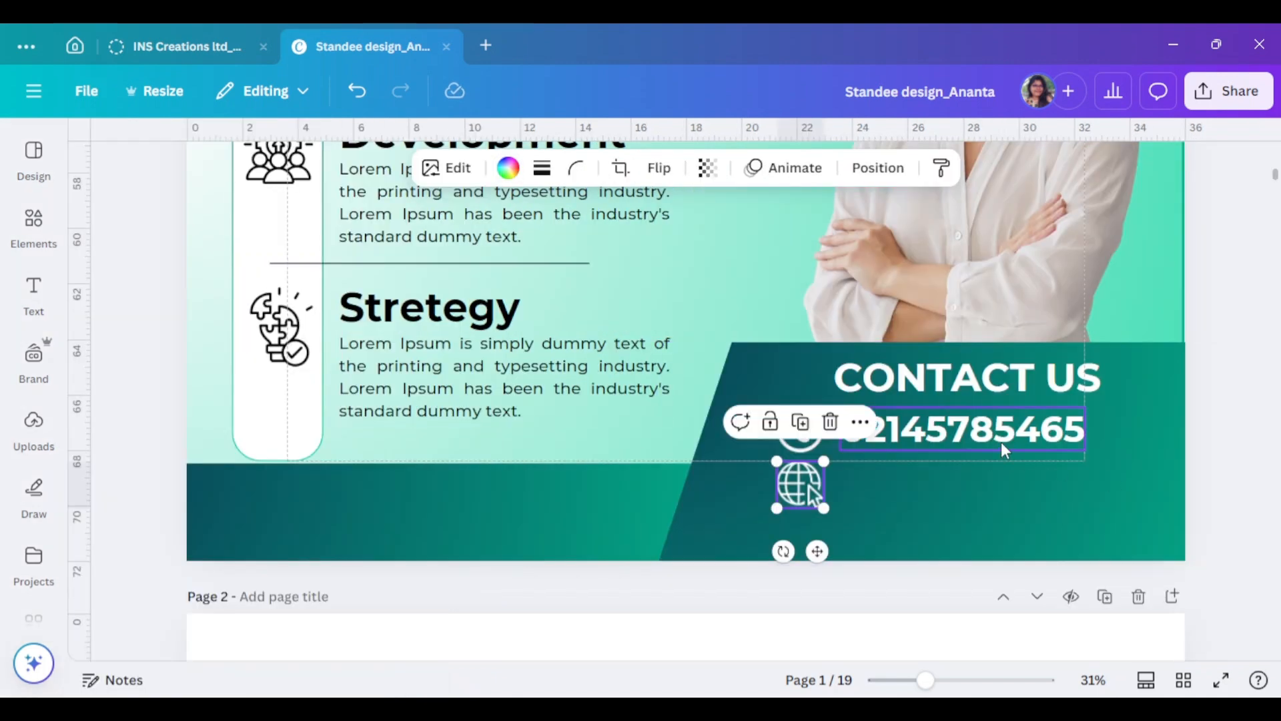
pyautogui.moveTo(1000, 441); pyautogui.dragTo(1000, 491)
pyautogui.doubleClick(1001, 490)
pyautogui.write('www.')
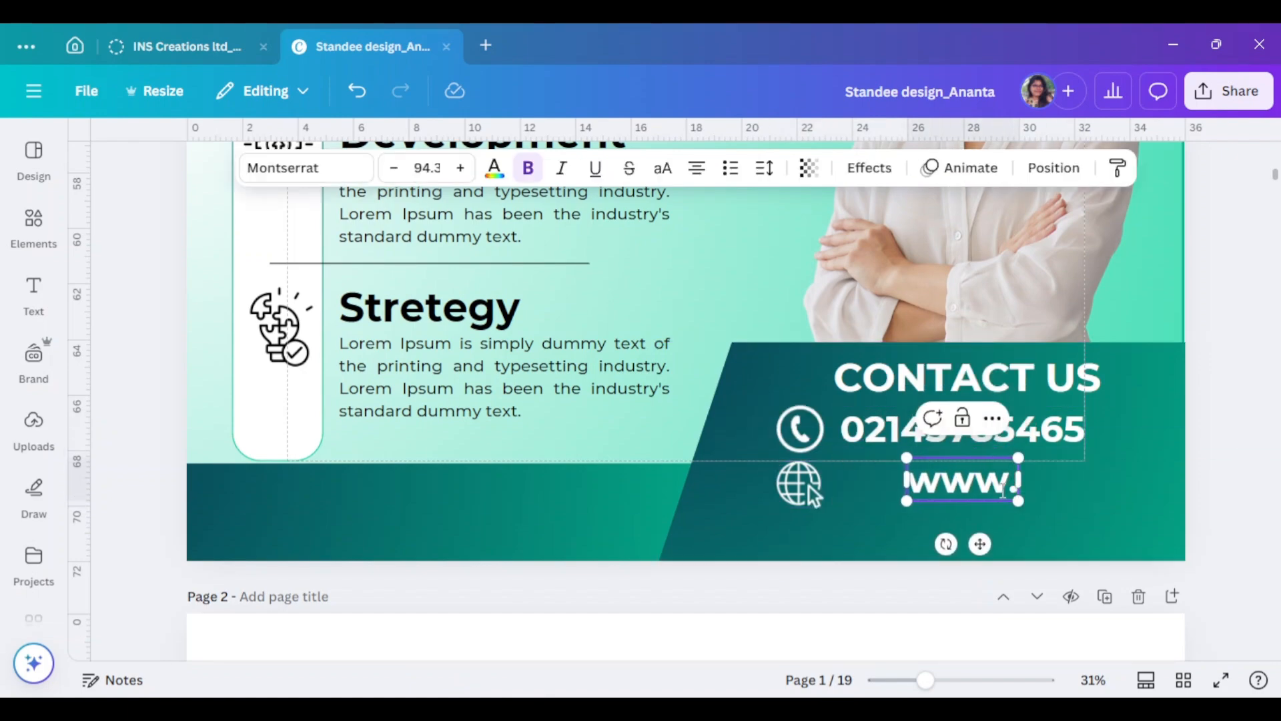
pyautogui.scroll(12, 1001, 490)
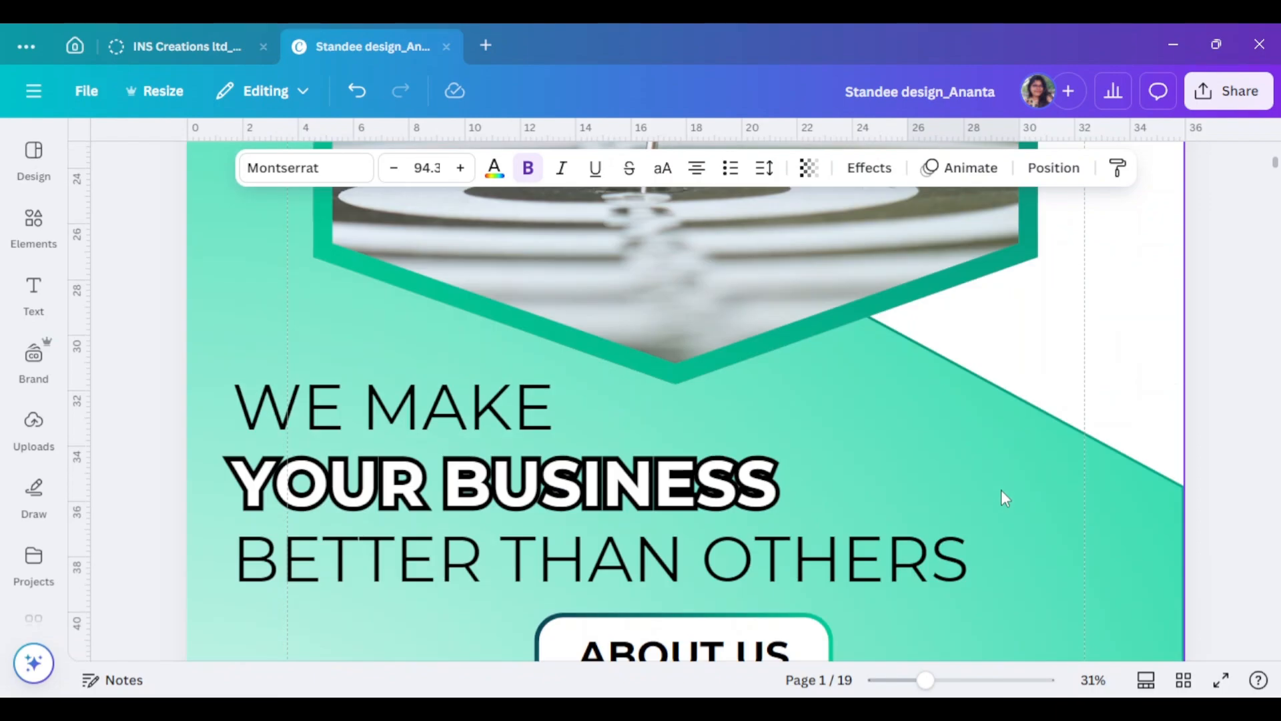
pyautogui.scroll(-12, 1001, 490)
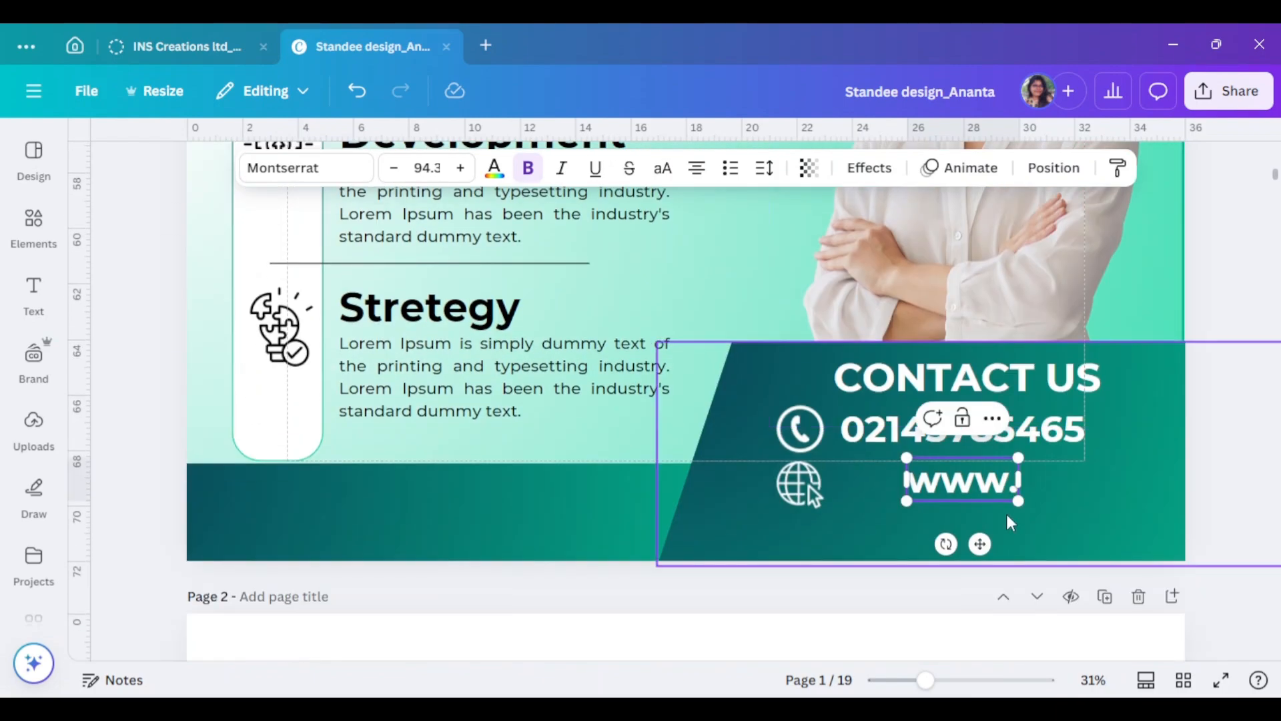
pyautogui.scroll(12, 1008, 492)
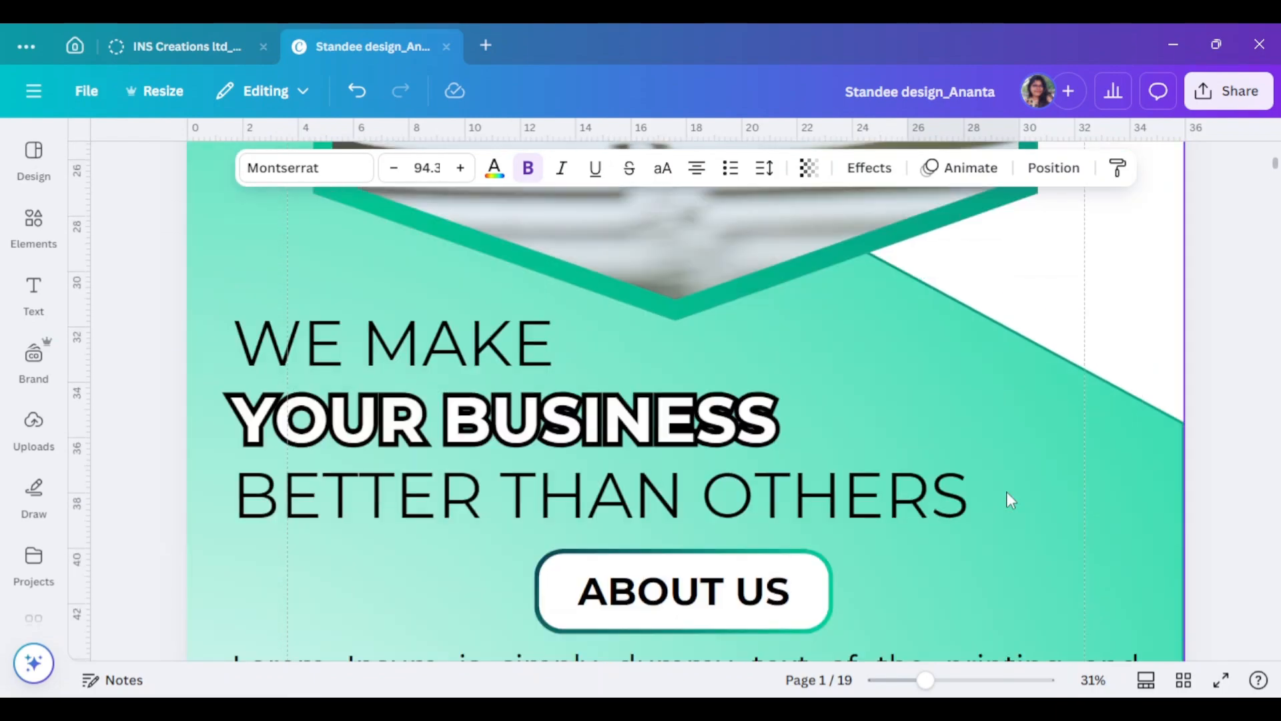
pyautogui.scroll(-12, 1007, 492)
pyautogui.write('ting')
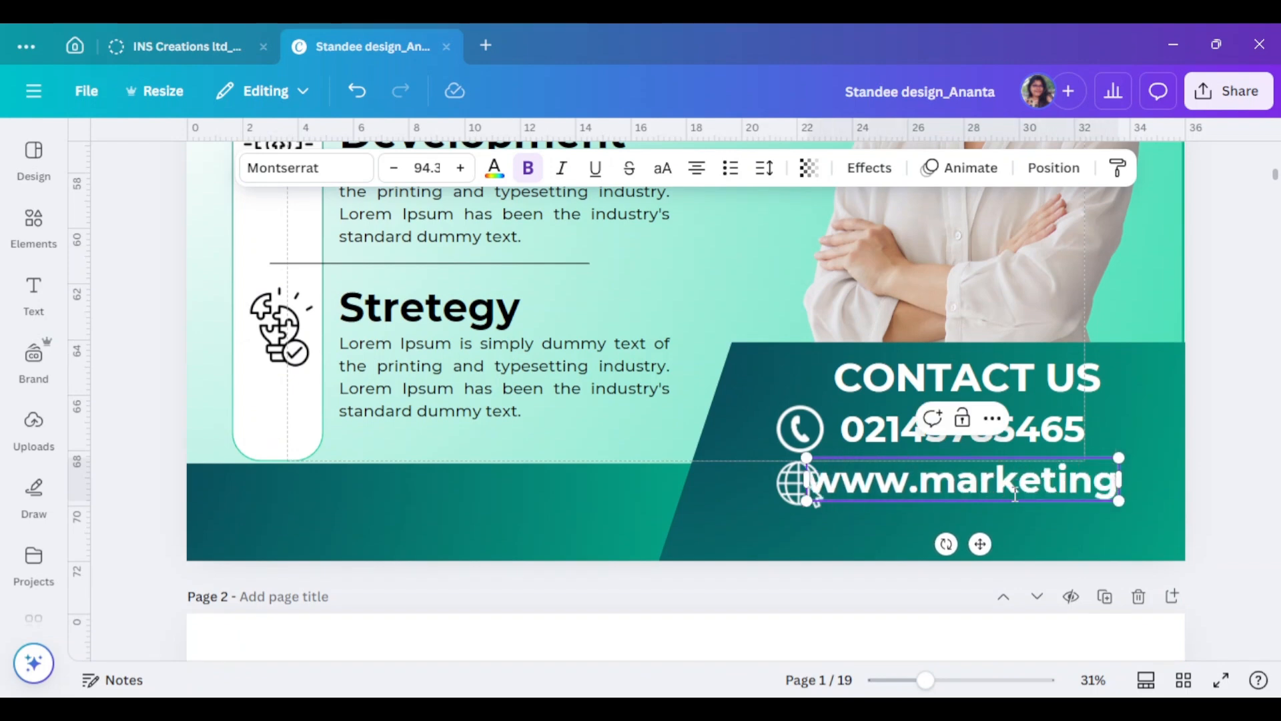
pyautogui.write('hub.com')
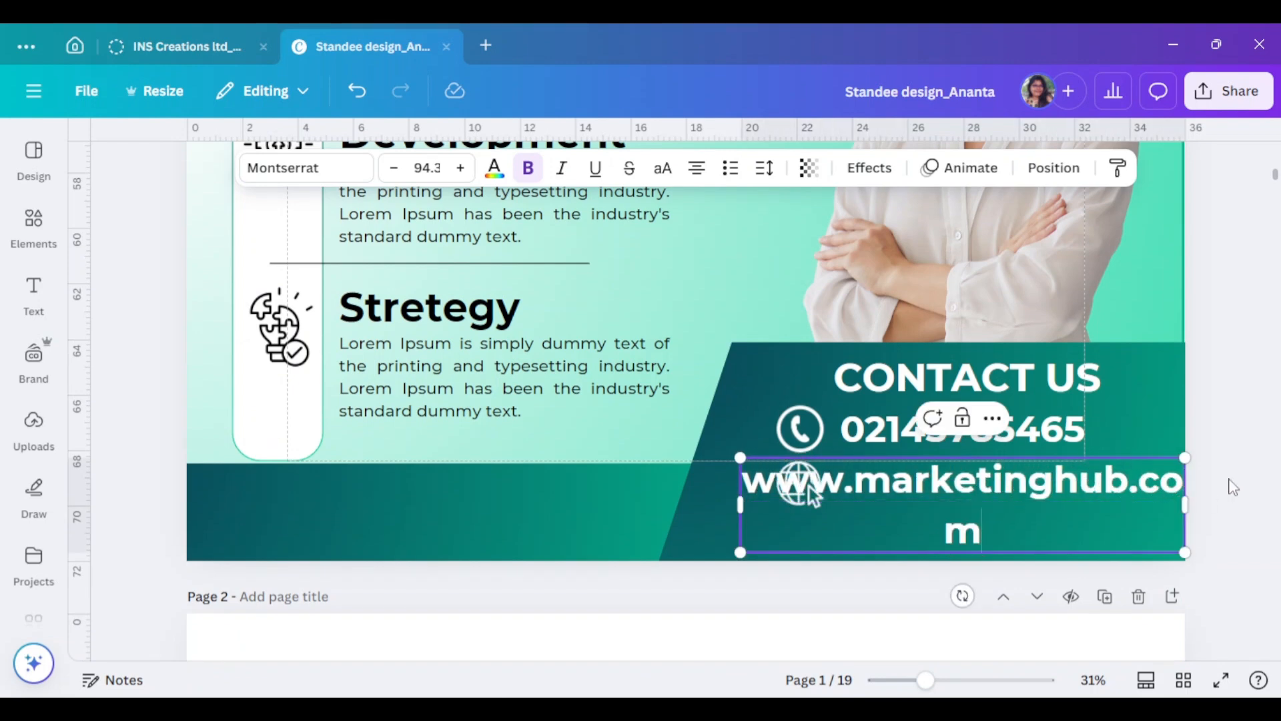
# - Set the website text to Montserrat Regular and fit it on one line beside the globe
pyautogui.click(325, 175)
pyautogui.click(182, 522)
pyautogui.scroll(-3, 183, 522)
pyautogui.click(177, 474)
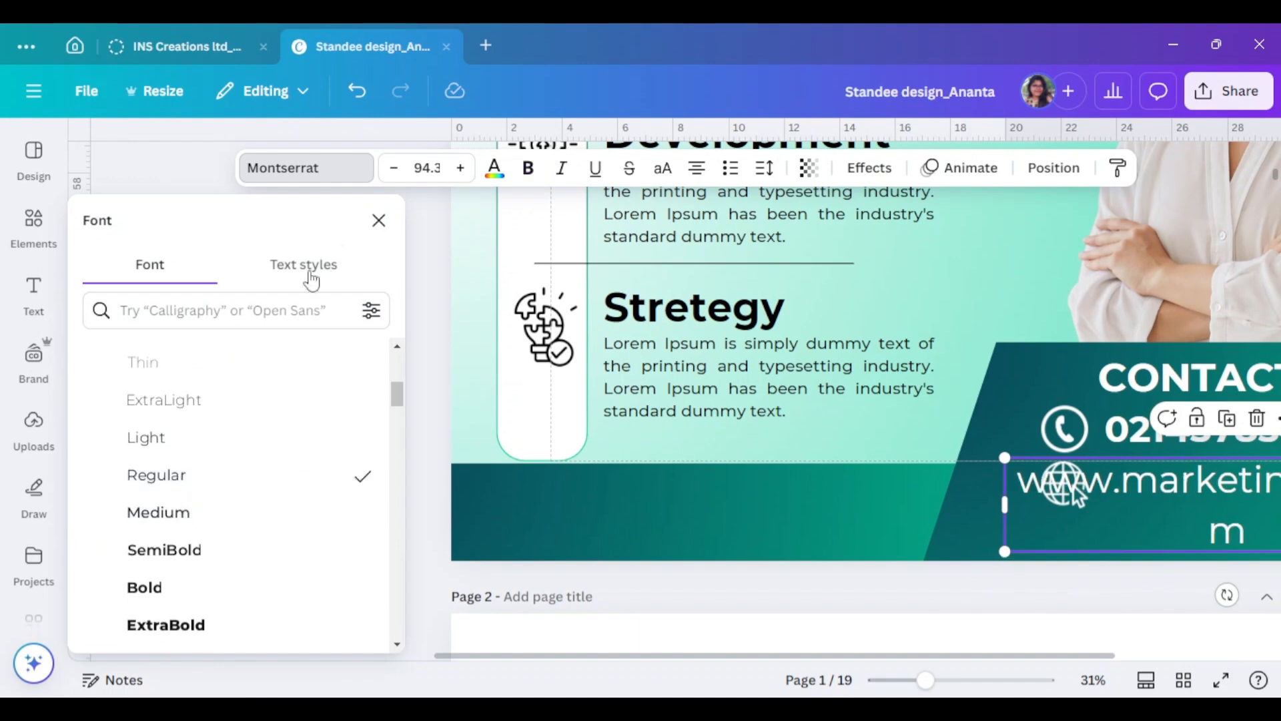
pyautogui.click(378, 219)
pyautogui.moveTo(1186, 505); pyautogui.dragTo(1254, 508)
pyautogui.moveTo(1250, 503); pyautogui.dragTo(1095, 503)
pyautogui.click(1185, 506)
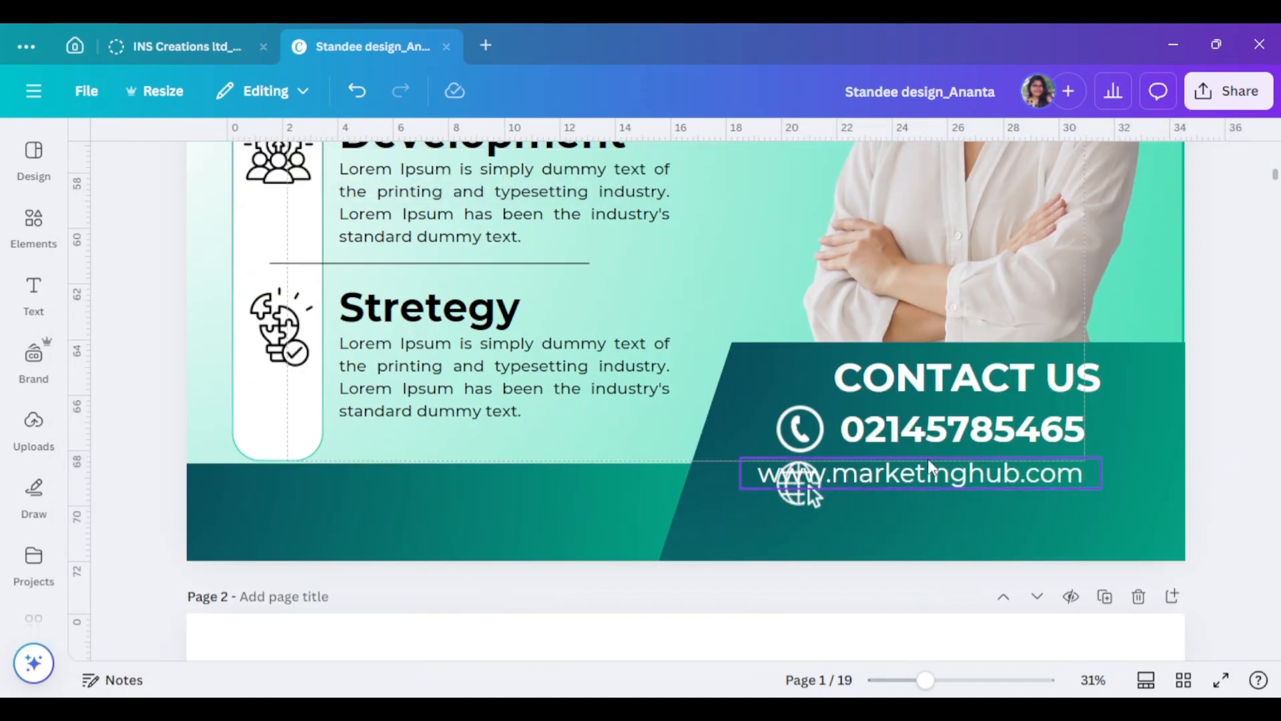
pyautogui.moveTo(938, 473); pyautogui.dragTo(1019, 487)
# - Set the phone number to Montserrat Regular and reposition it next to the phone icon
pyautogui.click(981, 431)
pyautogui.click(307, 167)
pyautogui.scroll(3, 128, 427)
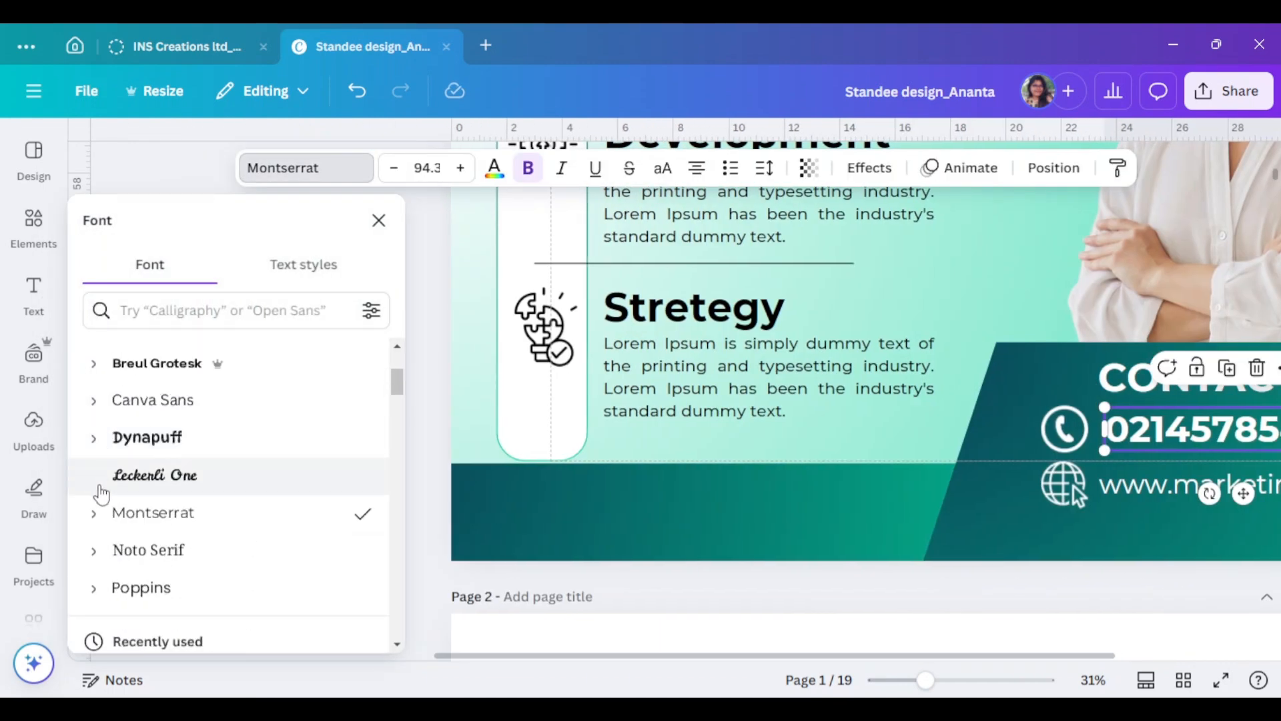
pyautogui.click(96, 512)
pyautogui.click(229, 486)
pyautogui.click(378, 220)
pyautogui.moveTo(1094, 445); pyautogui.dragTo(992, 435)
pyautogui.moveTo(908, 427); pyautogui.dragTo(819, 416)
pyautogui.click(851, 579)
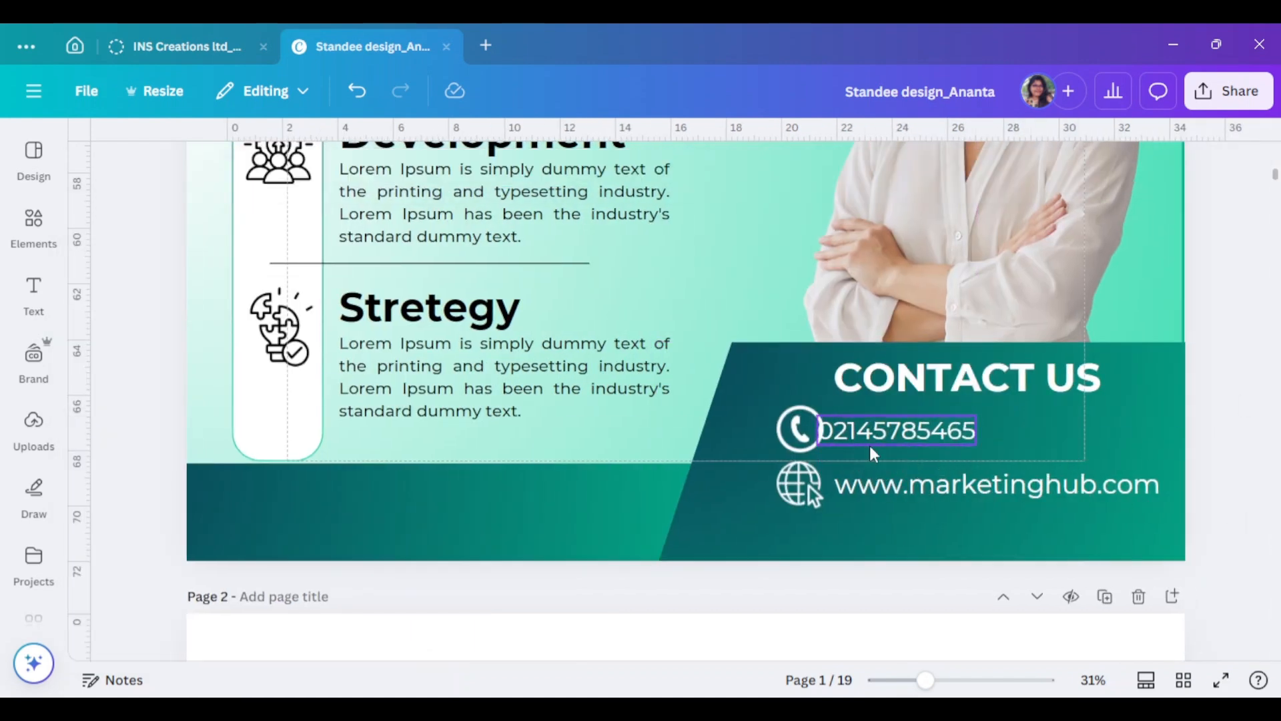
pyautogui.moveTo(881, 445); pyautogui.dragTo(902, 445)
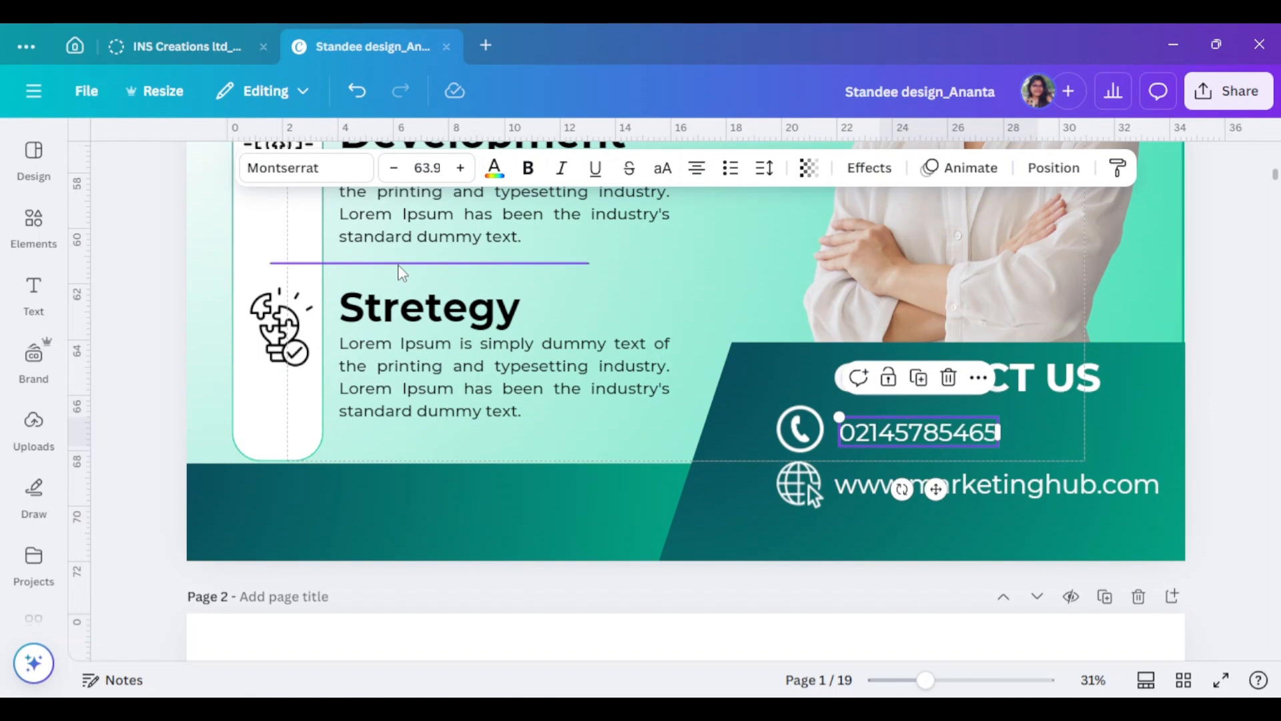
pyautogui.moveTo(403, 274); pyautogui.dragTo(938, 406)
# - Undo the divider move, copy the divider line, and make the copy white
pyautogui.hotkey('ctrl', 'z')
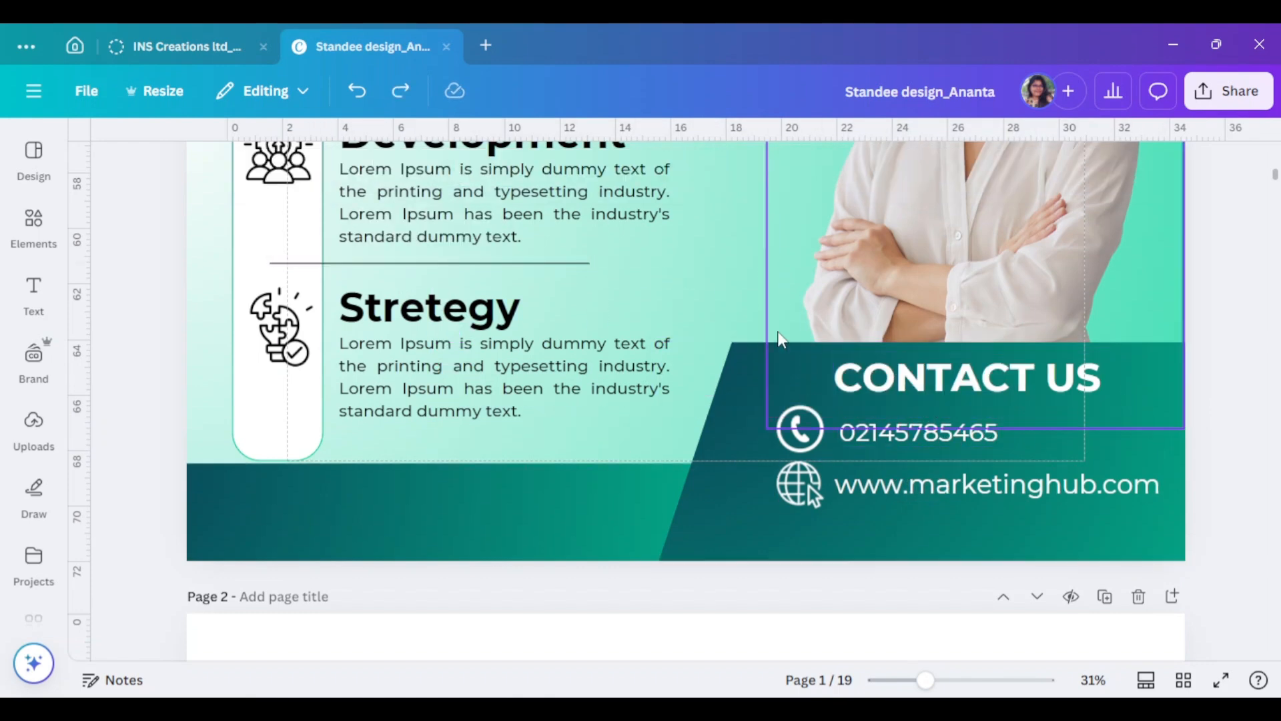
pyautogui.moveTo(568, 264); pyautogui.dragTo(755, 424)
pyautogui.click(473, 168)
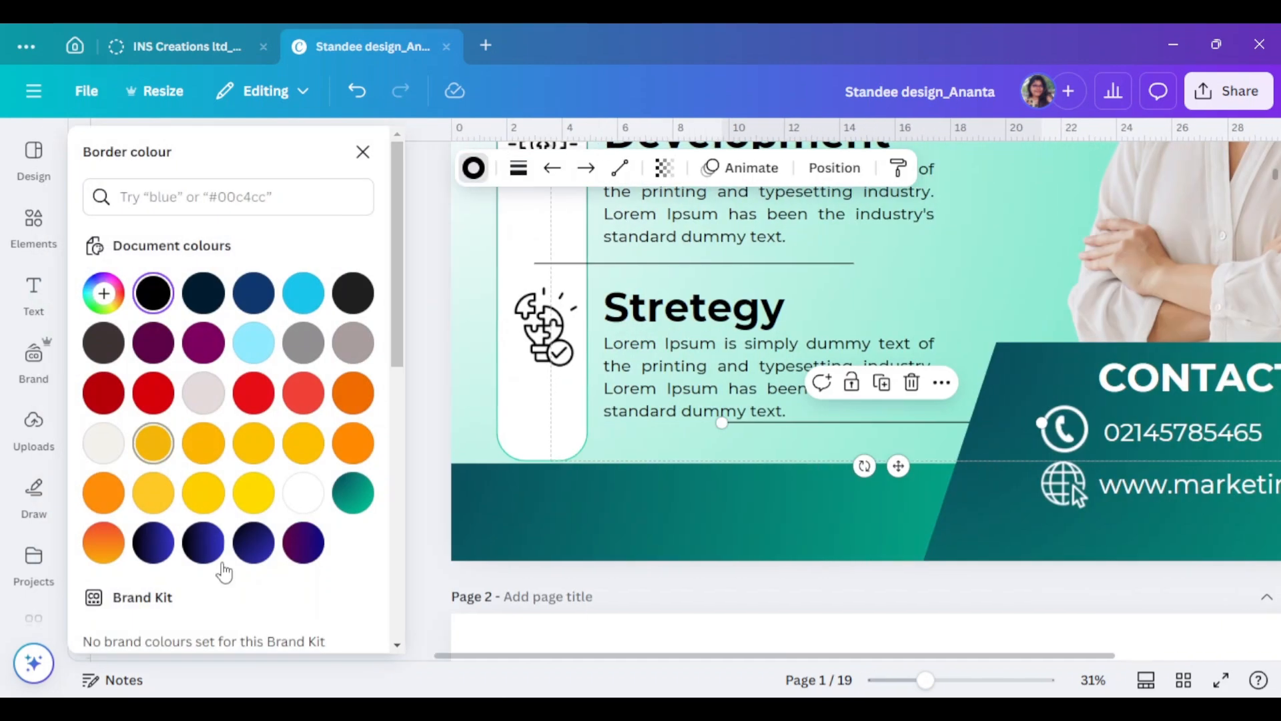
pyautogui.click(303, 492)
pyautogui.click(518, 168)
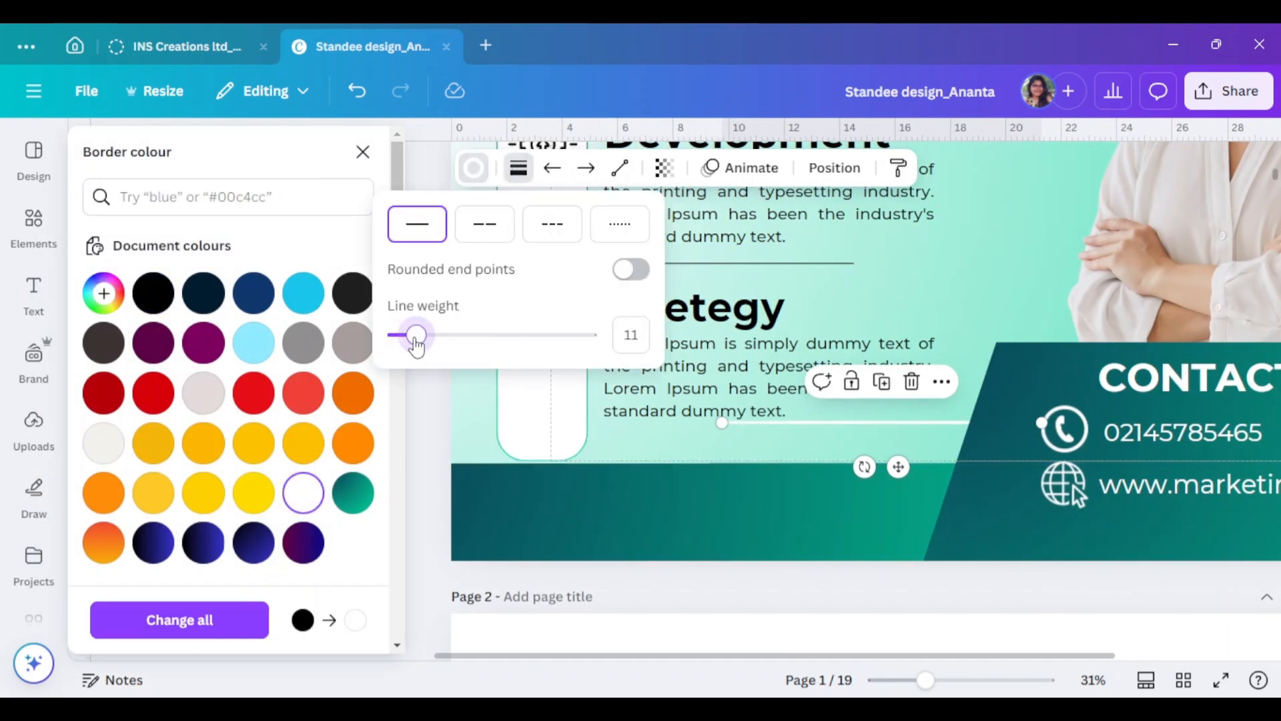
pyautogui.click(362, 152)
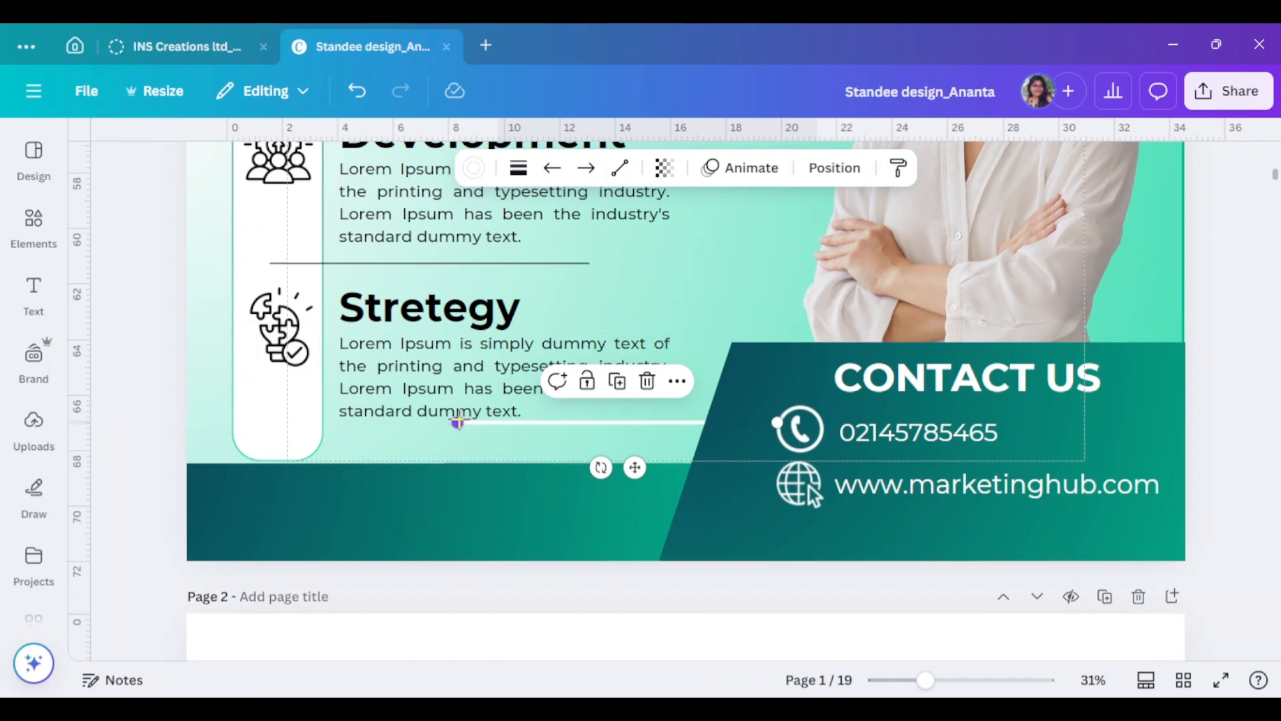
pyautogui.moveTo(459, 421); pyautogui.dragTo(452, 443)
# - Bring the white line in front of the teal shape and centre it under CONTACT US
pyautogui.rightClick(494, 449)
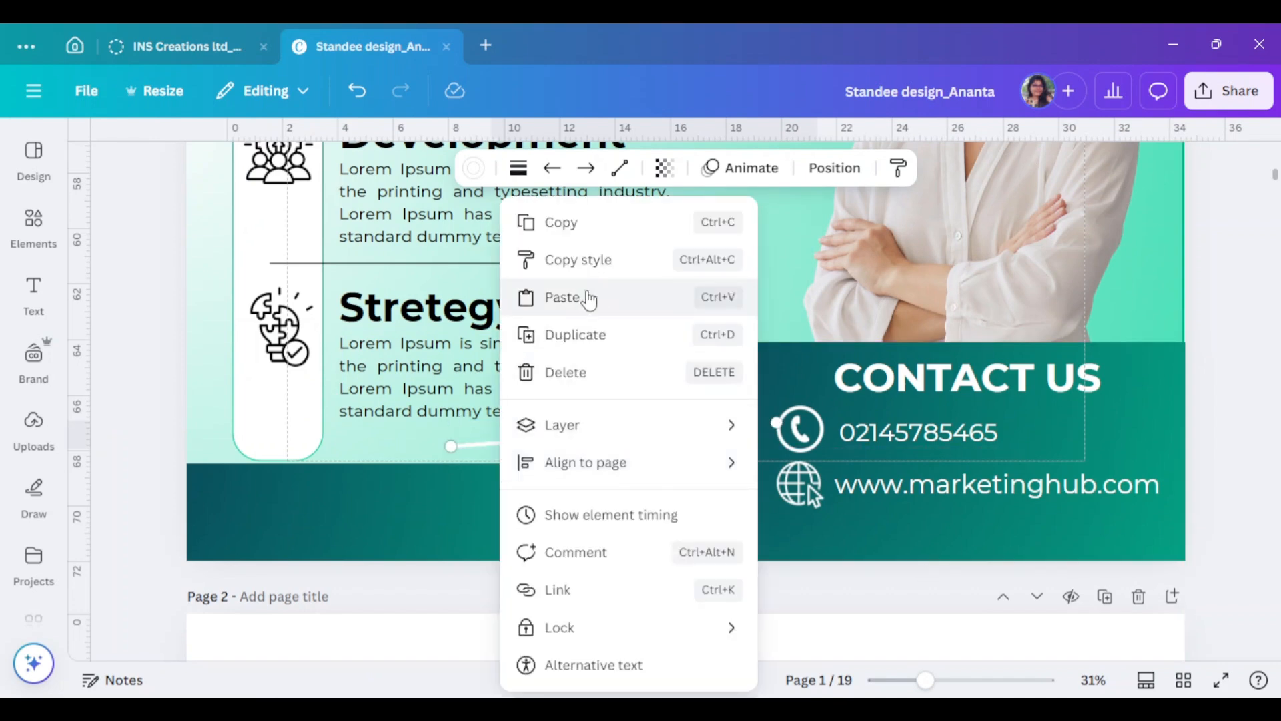
pyautogui.moveTo(573, 430)
pyautogui.click(803, 470)
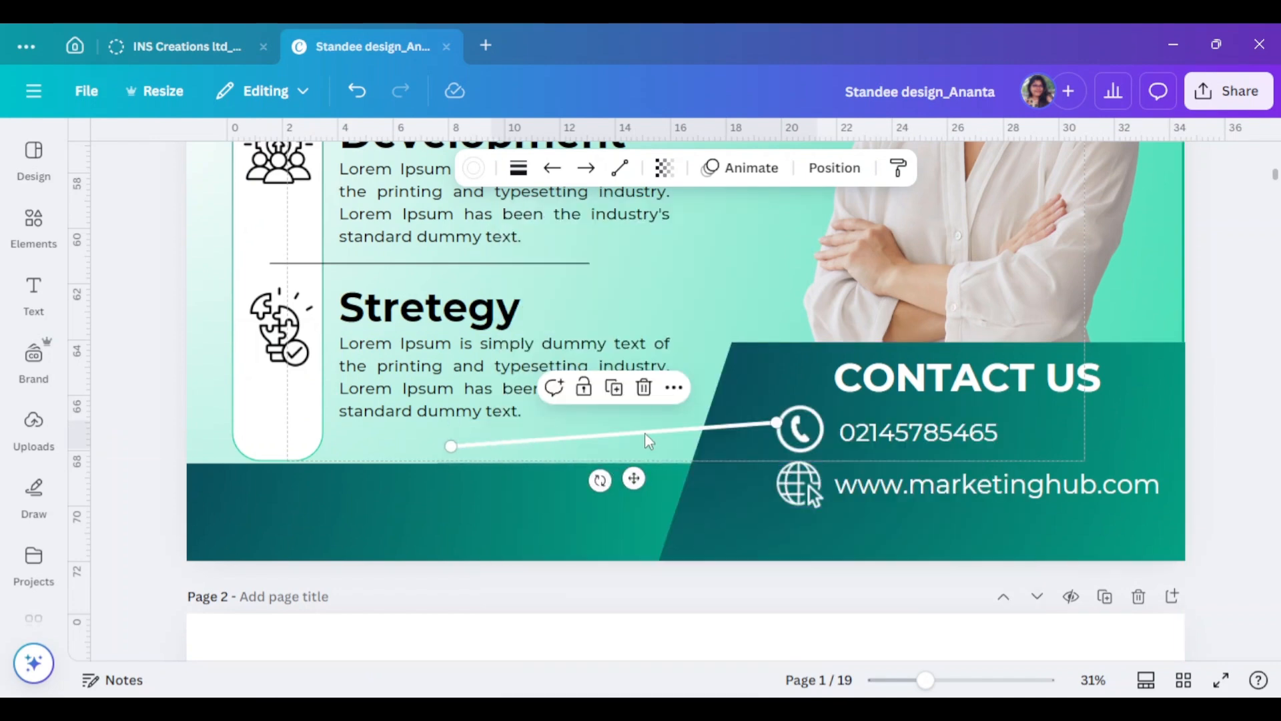
pyautogui.moveTo(647, 440); pyautogui.dragTo(1014, 311)
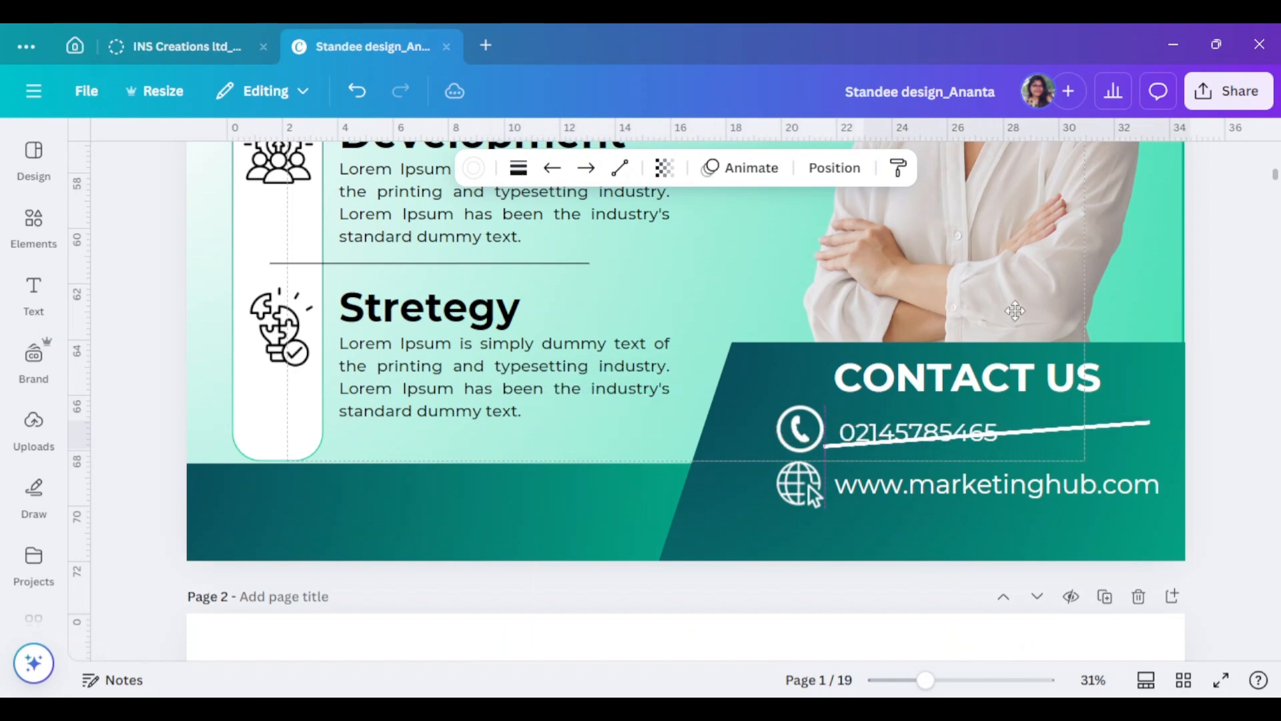
pyautogui.click(867, 170)
pyautogui.scroll(-1, 301, 620)
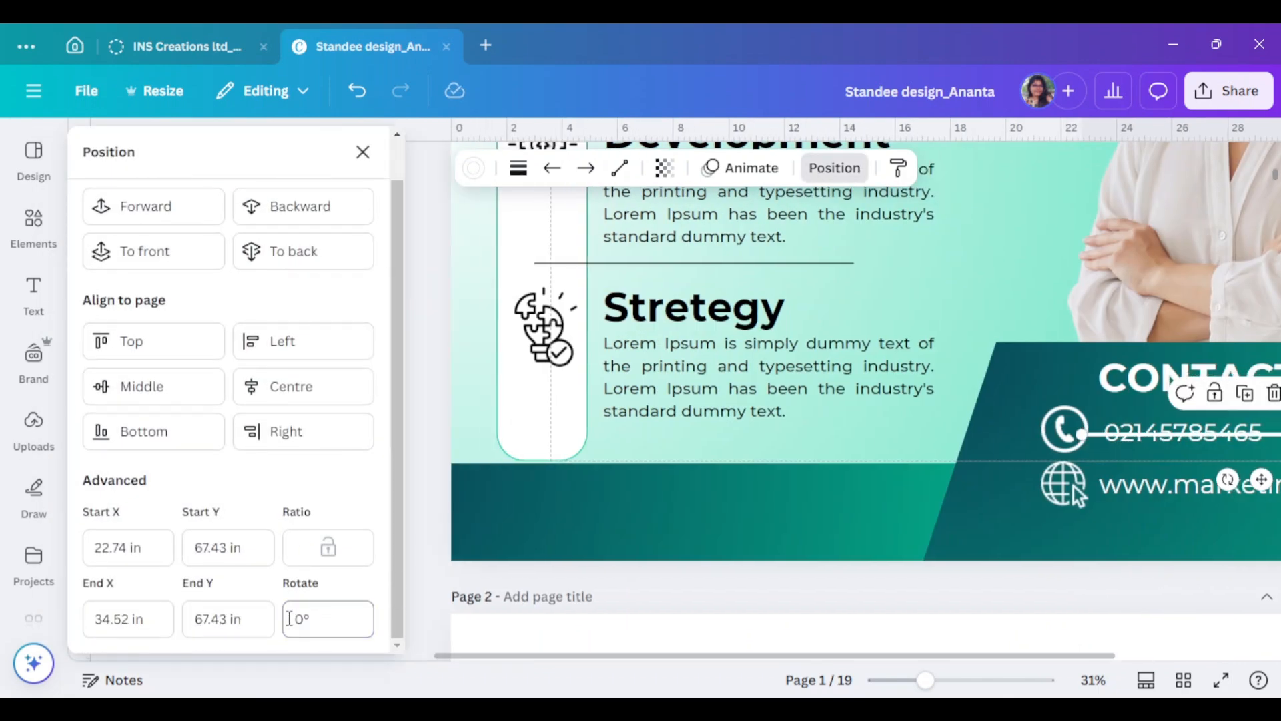
pyautogui.click(364, 156)
pyautogui.moveTo(1066, 434); pyautogui.dragTo(1049, 403)
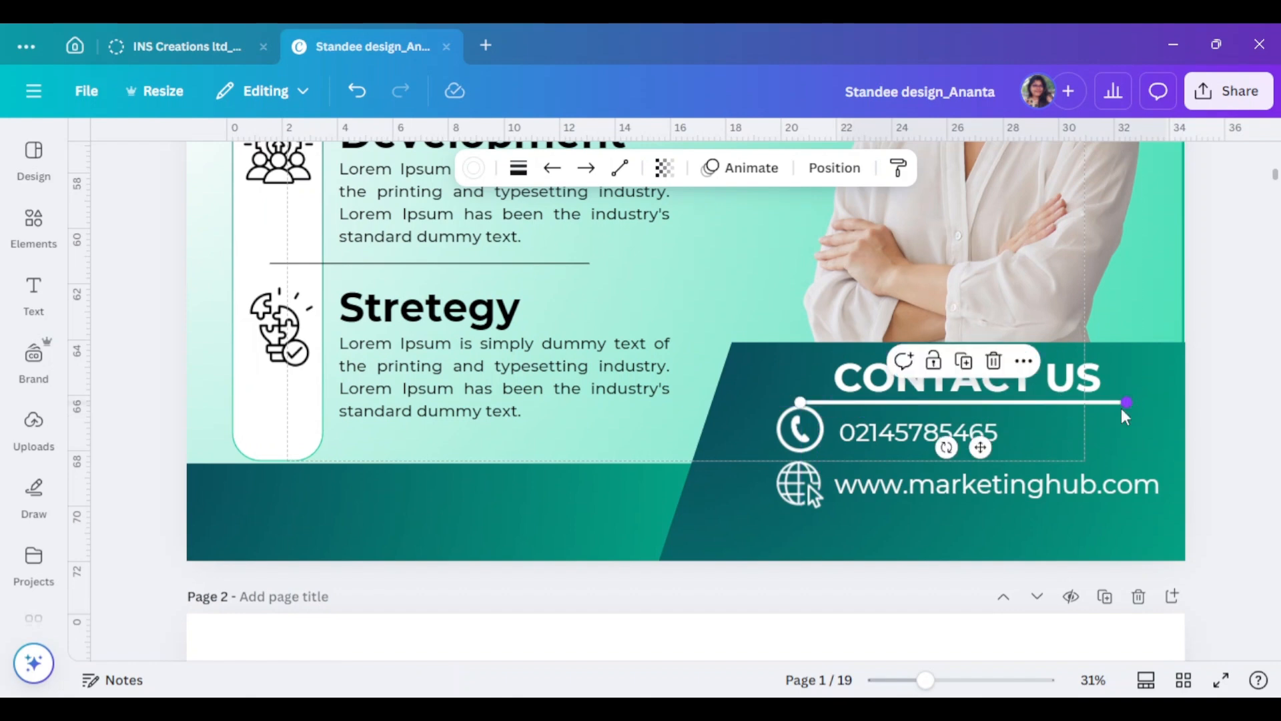
pyautogui.click(990, 422)
pyautogui.moveTo(986, 403); pyautogui.dragTo(1057, 402)
# - Add a second phone number after the slash on the contact footer's phone line
pyautogui.click(1198, 381)
pyautogui.click(1062, 381)
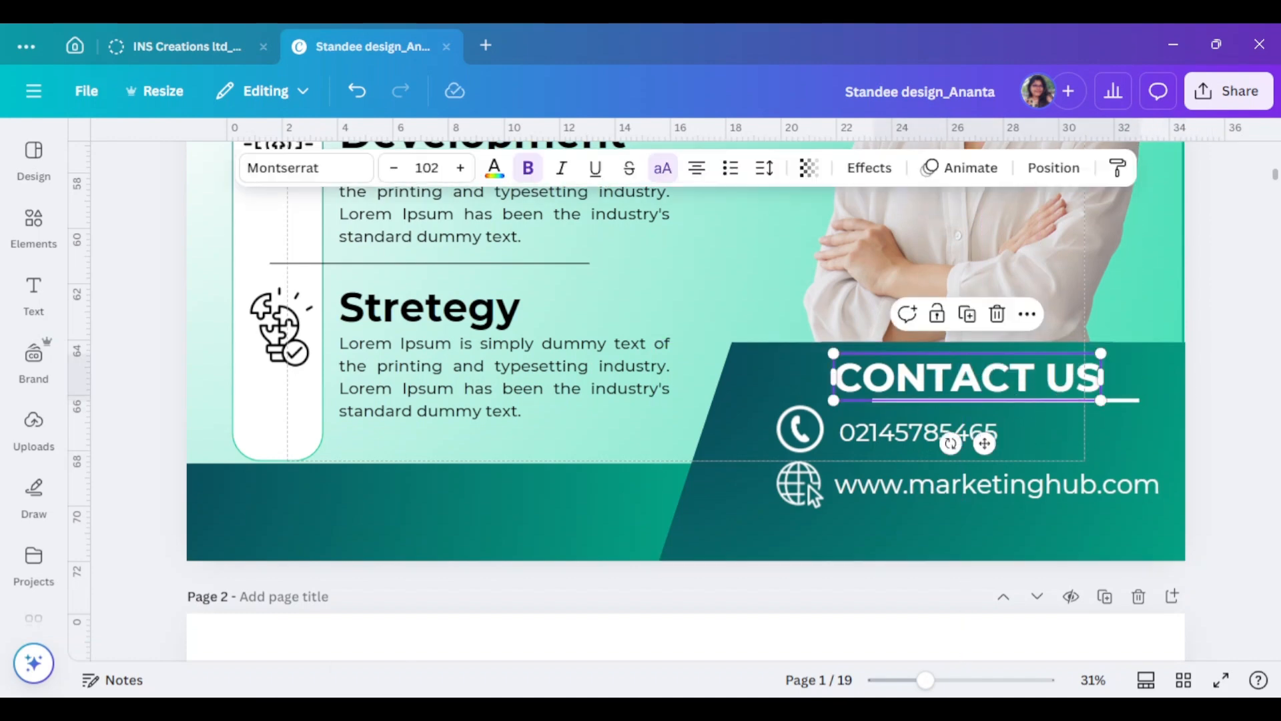
pyautogui.click(1089, 506)
pyautogui.moveTo(926, 681)
pyautogui.mouseDown()
pyautogui.moveTo(896, 680)
pyautogui.moveTo(934, 681)
pyautogui.mouseUp()
pyautogui.click(1059, 452)
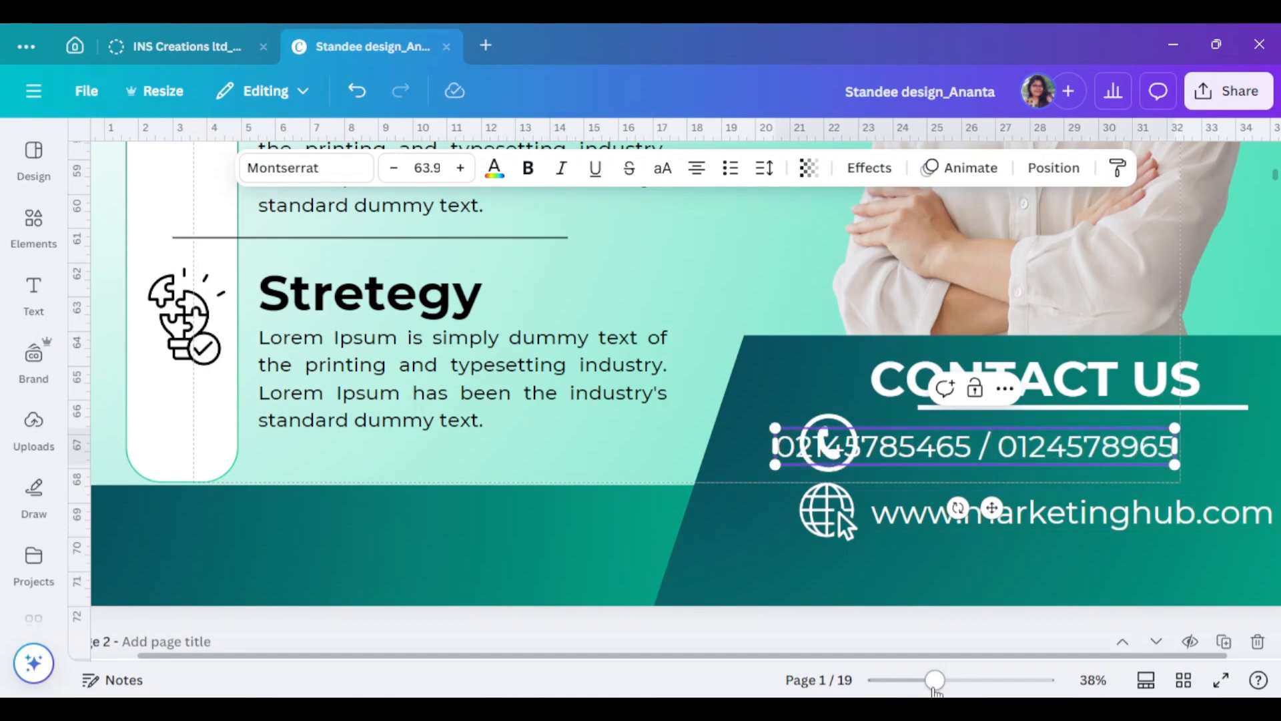
pyautogui.hotkey('ctrl', '-')
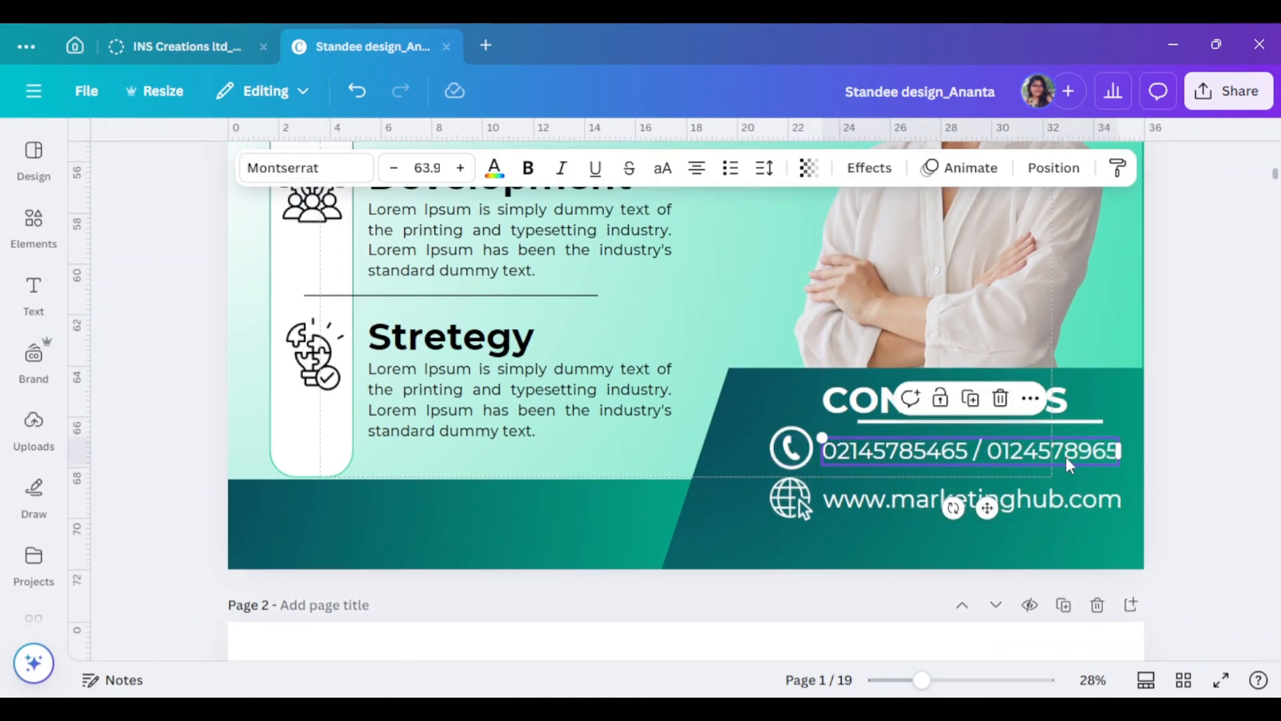
pyautogui.click(1235, 440)
pyautogui.scroll(5, 1235, 444)
pyautogui.scroll(4, 1233, 448)
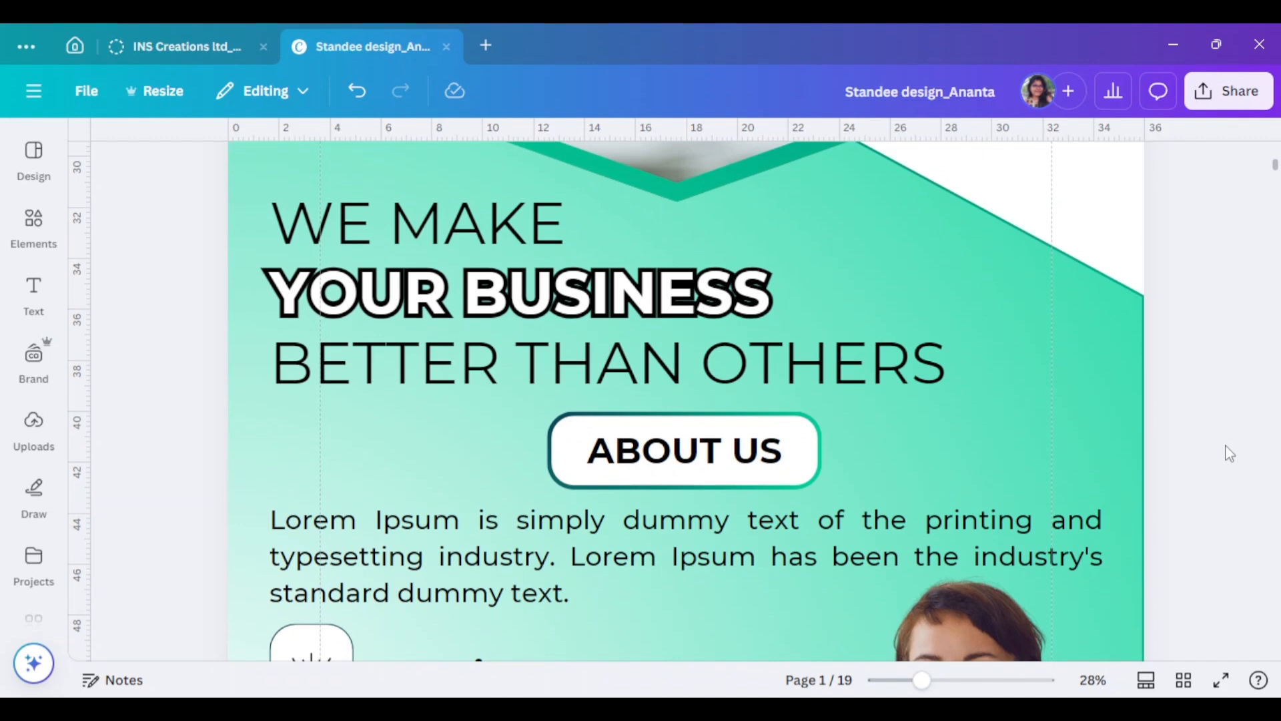
# - Zoom out and scroll over the standee, checking the services column and YOUR BUSINESS headline, leaving nothing selected
pyautogui.hotkey('ctrl', '-')
pyautogui.scroll(-10, 1221, 440)
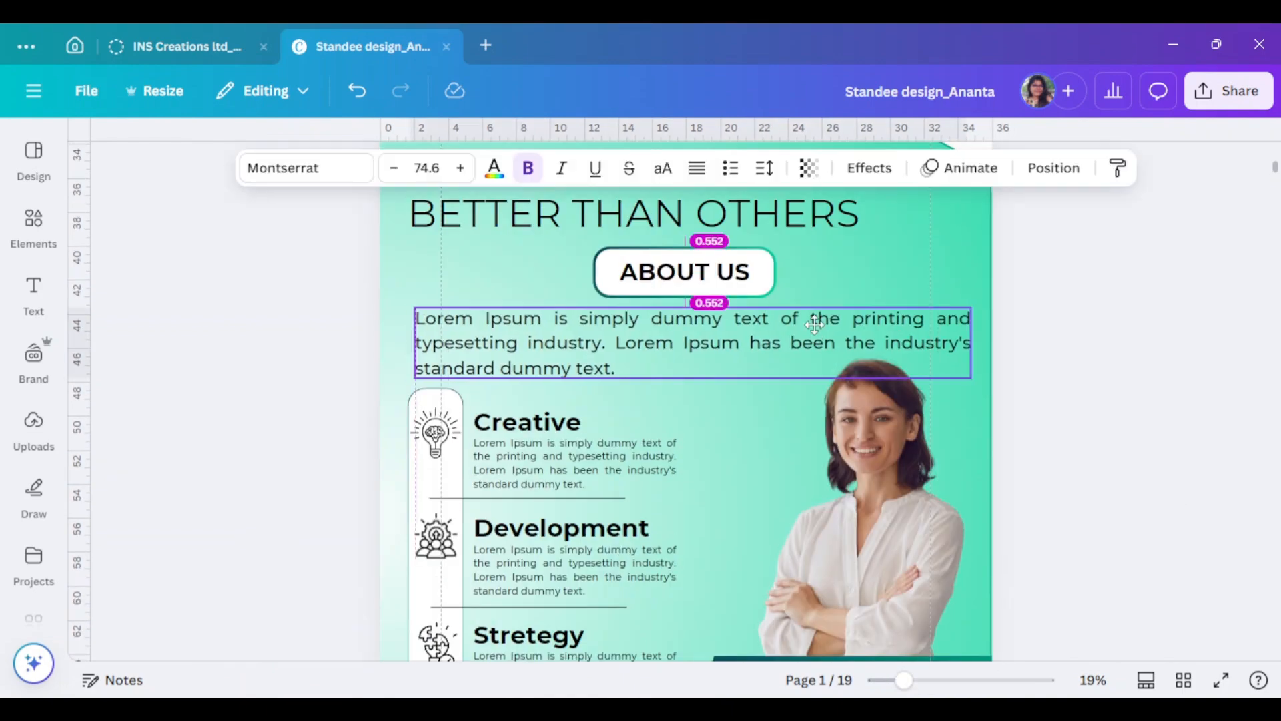
pyautogui.scroll(3, 1163, 419)
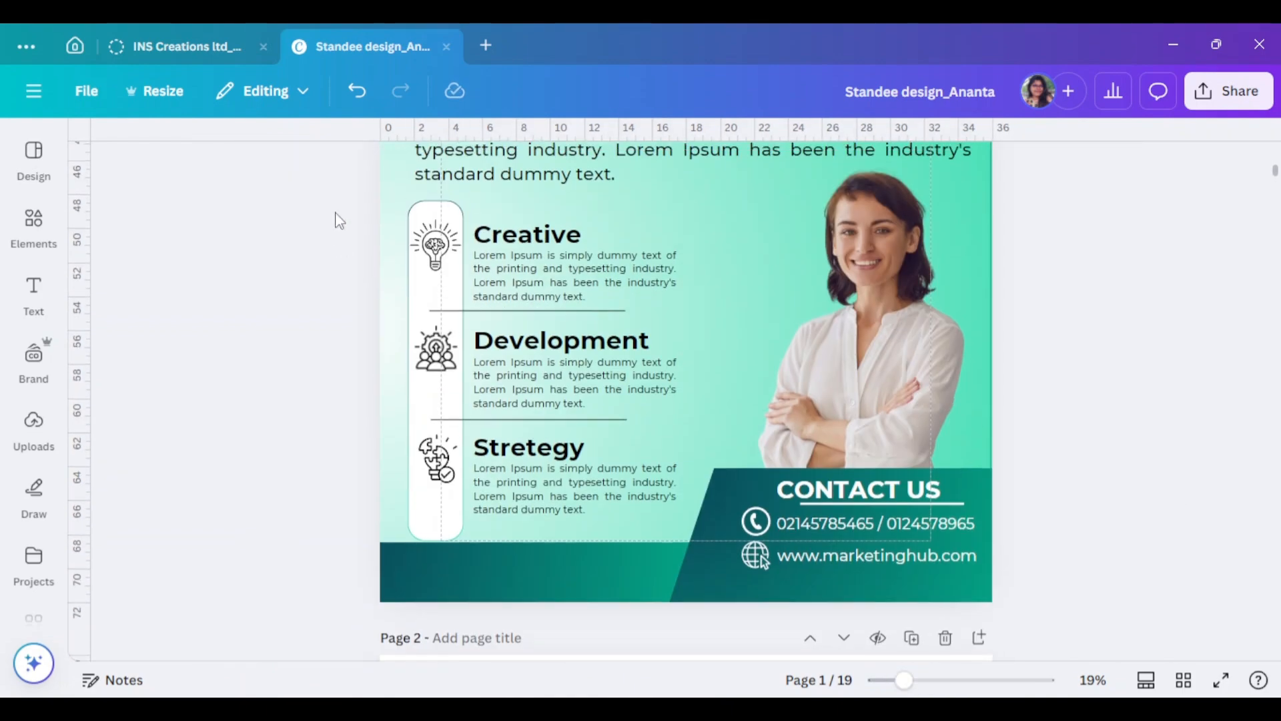
pyautogui.moveTo(339, 221); pyautogui.dragTo(639, 493)
pyautogui.scroll(1, 603, 516)
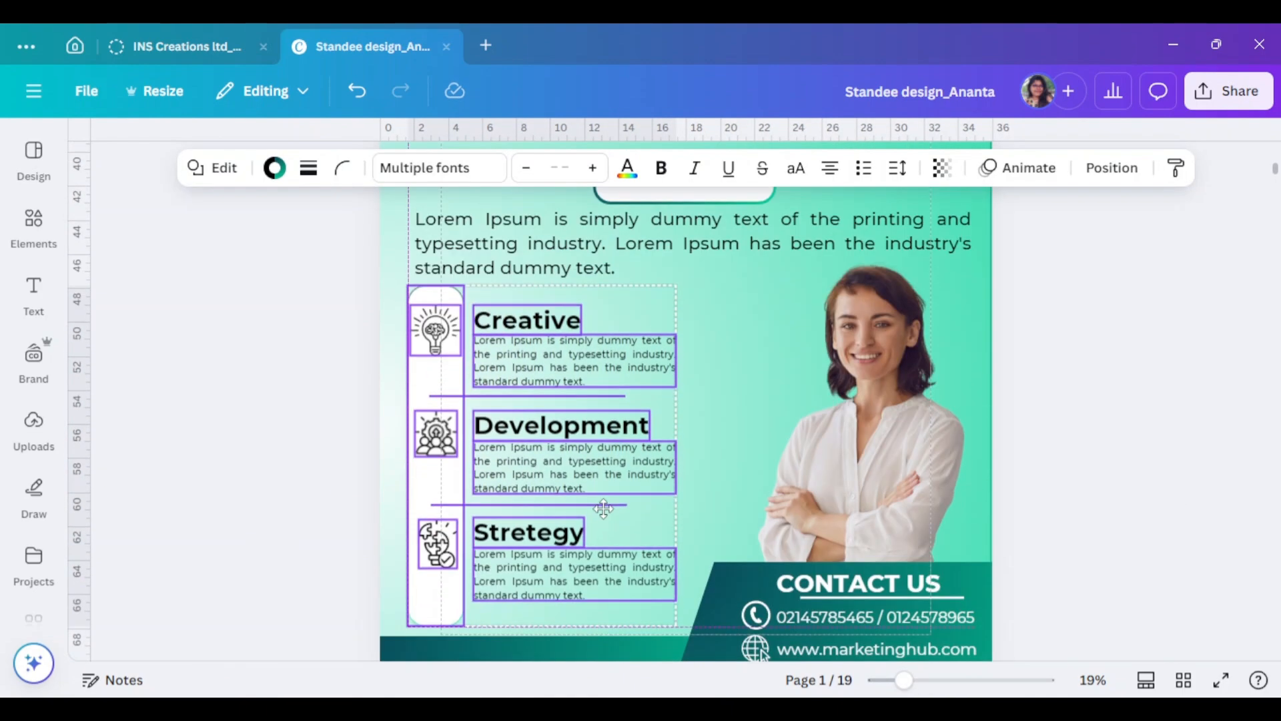
pyautogui.click(1175, 494)
pyautogui.scroll(3, 1189, 503)
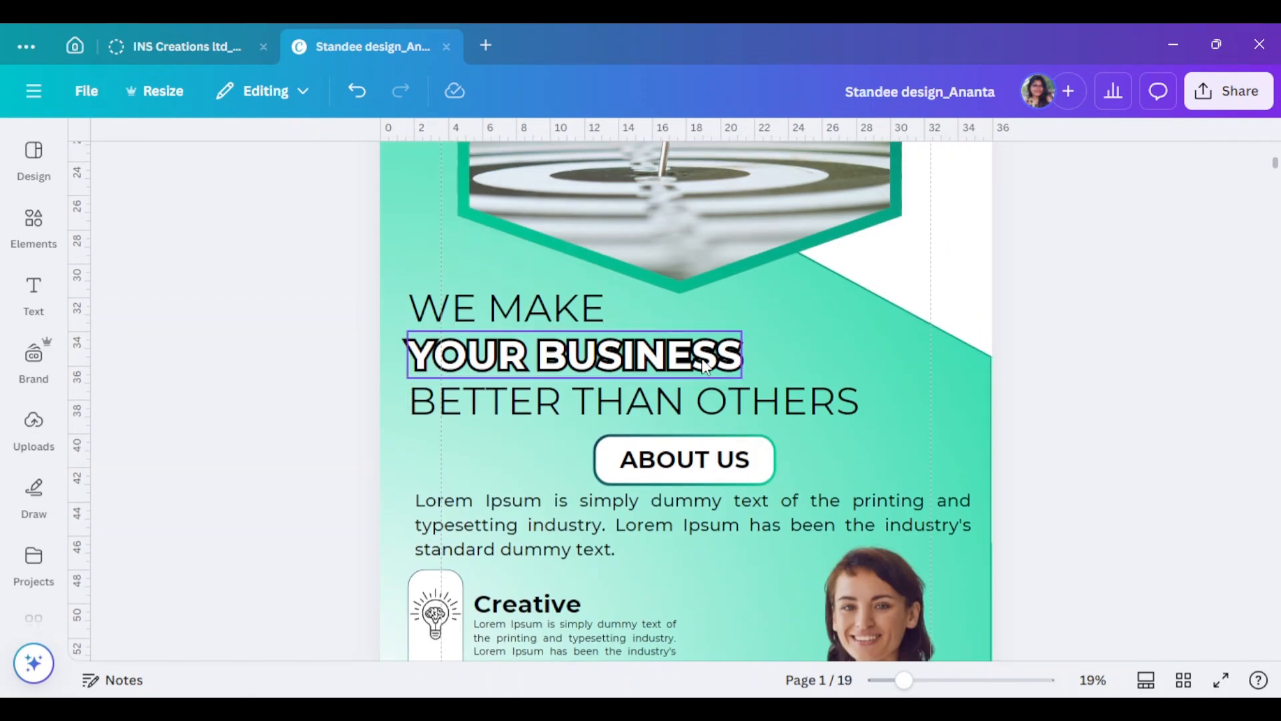
pyautogui.click(706, 366)
pyautogui.moveTo(292, 278); pyautogui.dragTo(634, 402)
pyautogui.click(1128, 368)
pyautogui.scroll(-5, 1140, 379)
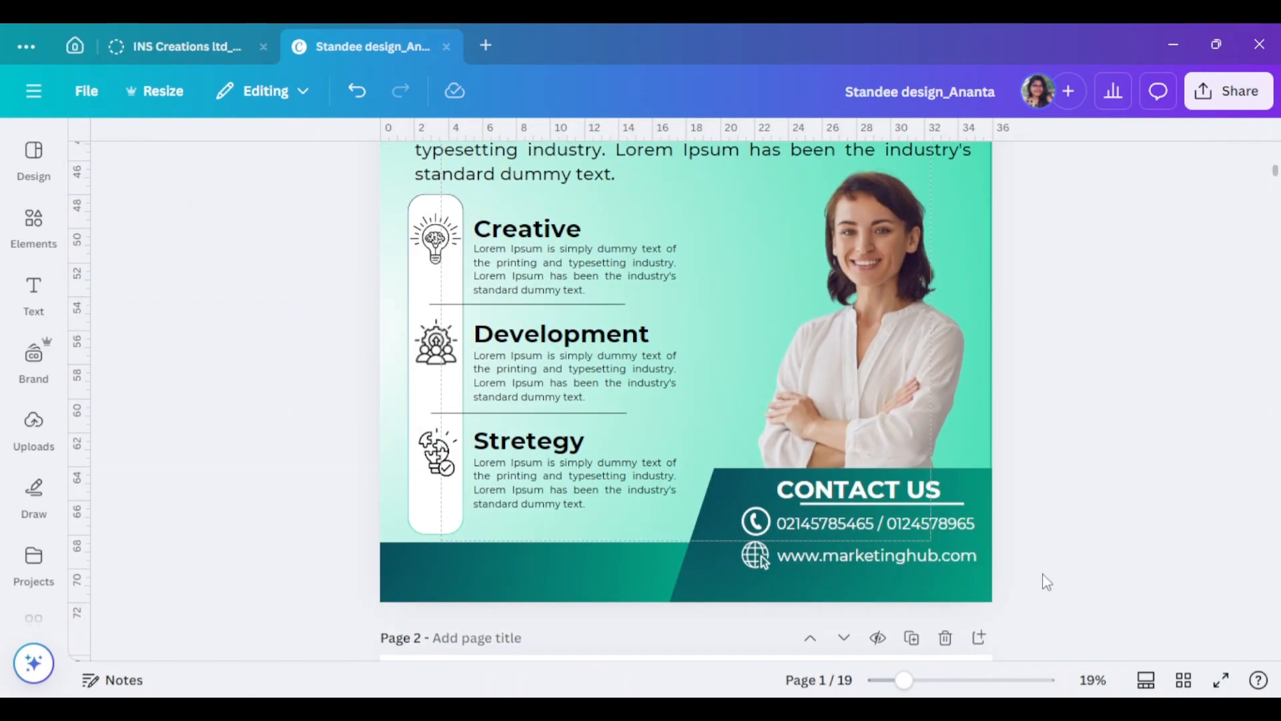
pyautogui.scroll(10, 1155, 534)
# - Search Elements for 'marketing logo' and browse all the graphic results
pyautogui.click(33, 226)
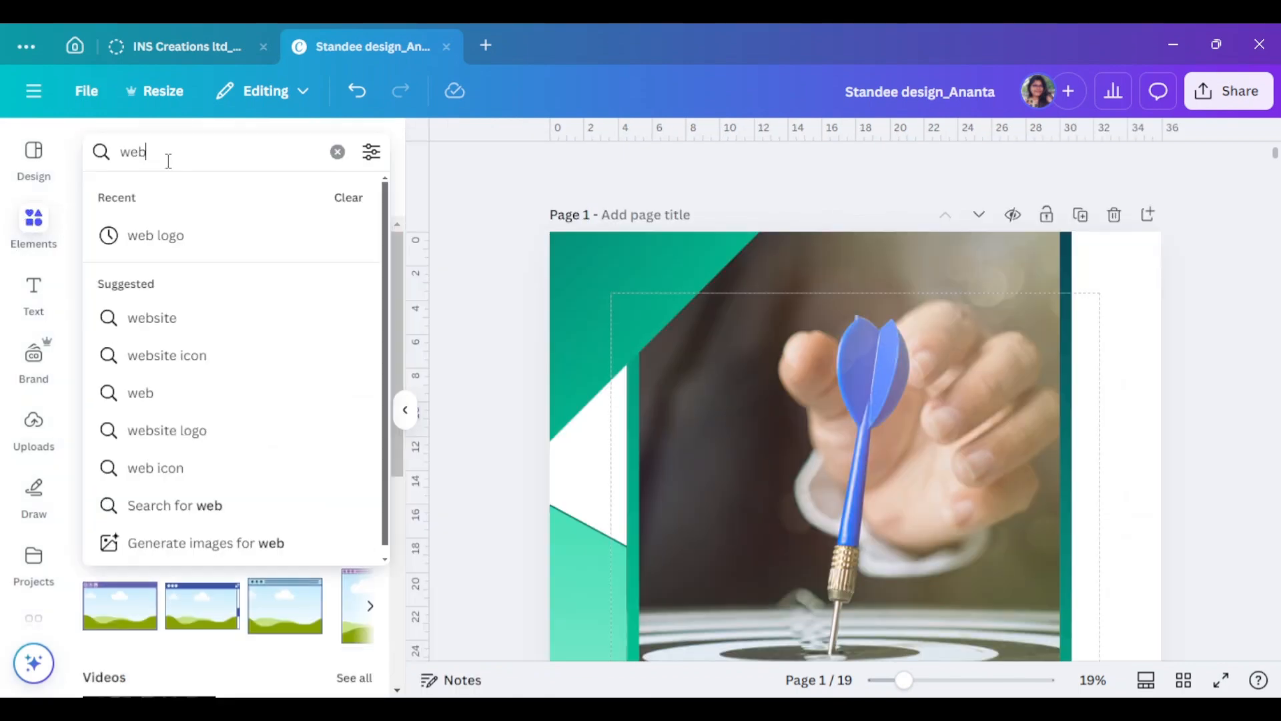
pyautogui.press('BackSpace')
pyautogui.press('BackSpace')
pyautogui.press('BackSpace')
pyautogui.write('marketing')
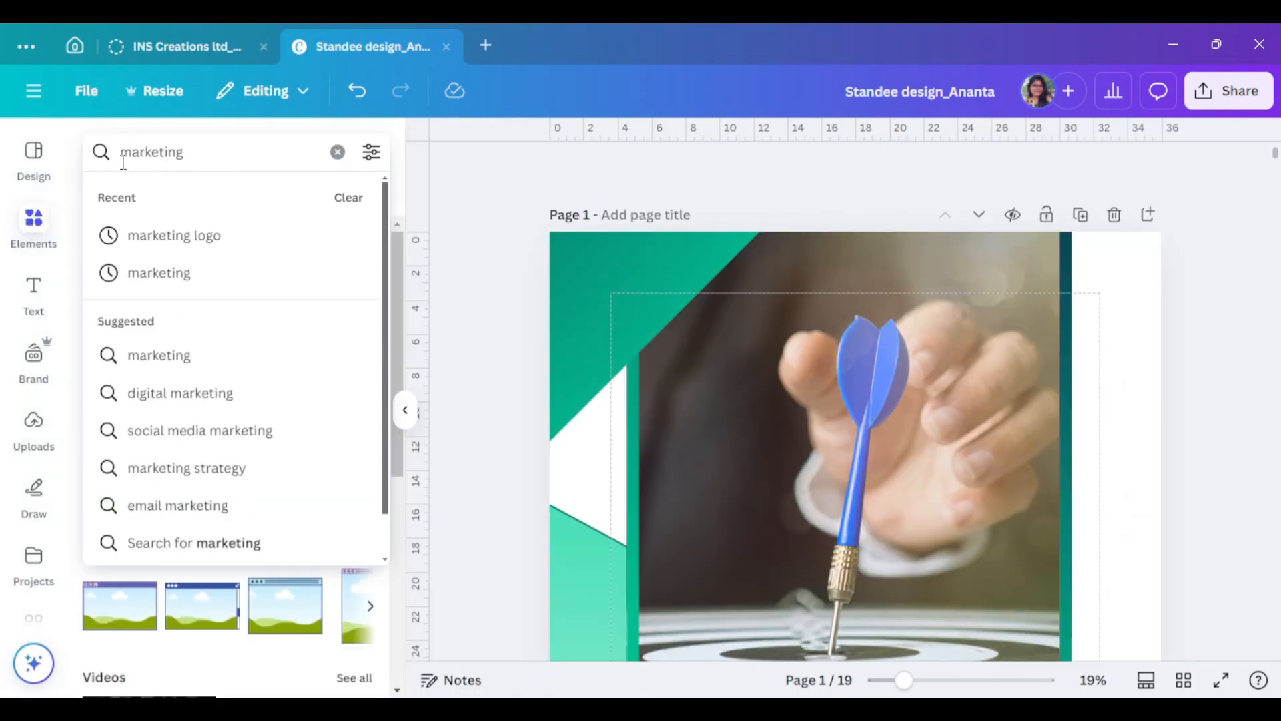
pyautogui.click(208, 248)
pyautogui.scroll(-1, 304, 352)
pyautogui.click(360, 316)
pyautogui.scroll(-2, 316, 454)
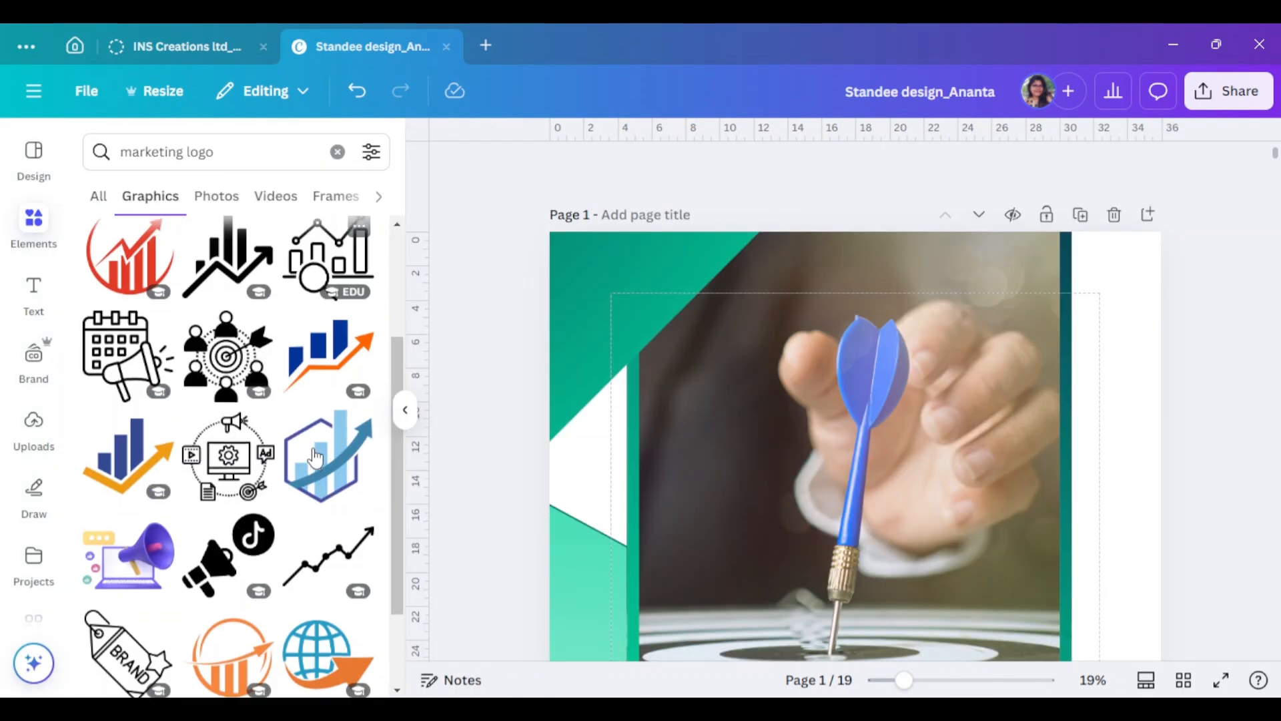
pyautogui.scroll(-10, 315, 459)
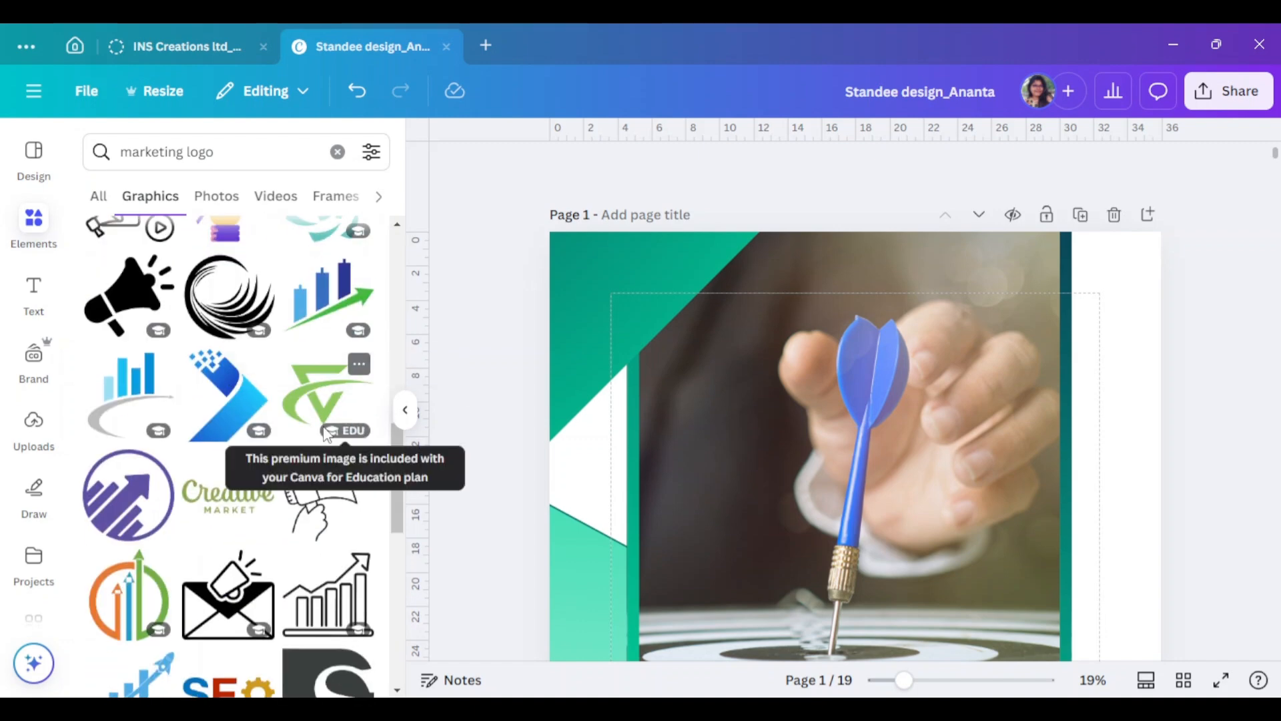
pyautogui.scroll(-5, 267, 401)
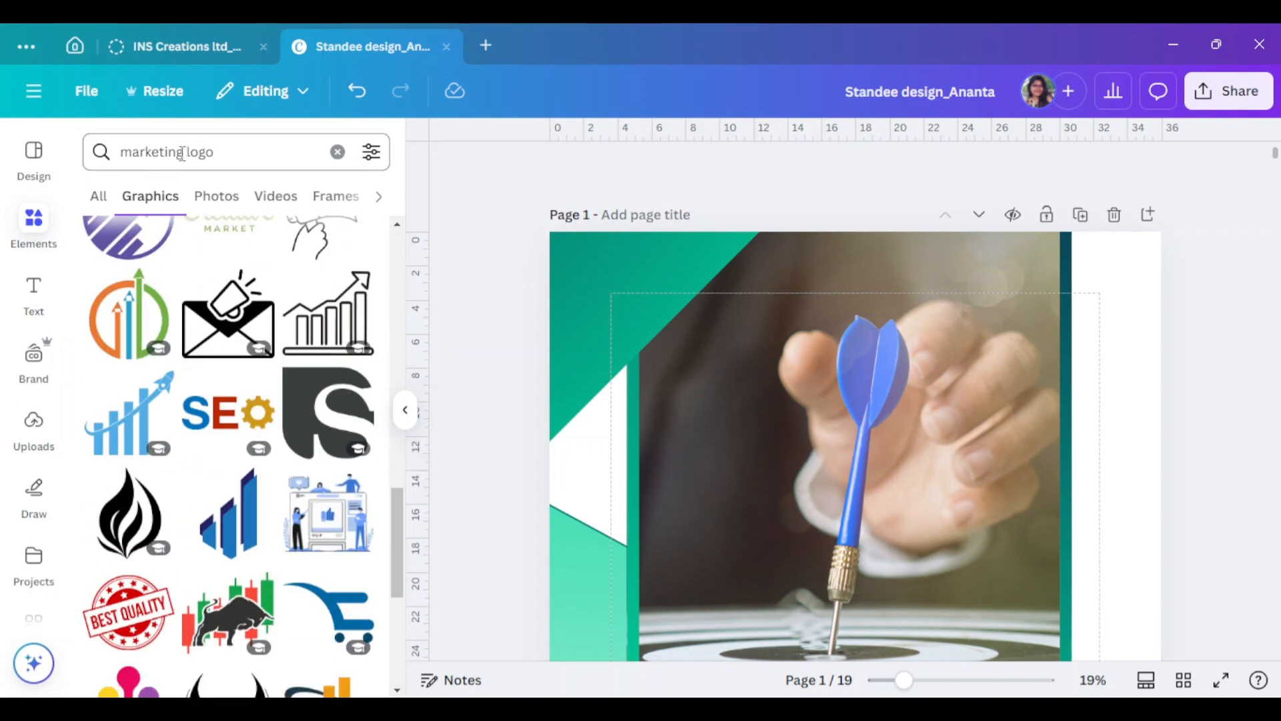
# - Search for 'm logo' and add the stylised black M graphic, moving it down over ABOUT US
pyautogui.click(181, 153)
pyautogui.hotkey('ctrl', 'BackSpace')
pyautogui.write('m')
pyautogui.press('Return')
pyautogui.scroll(-3, 353, 357)
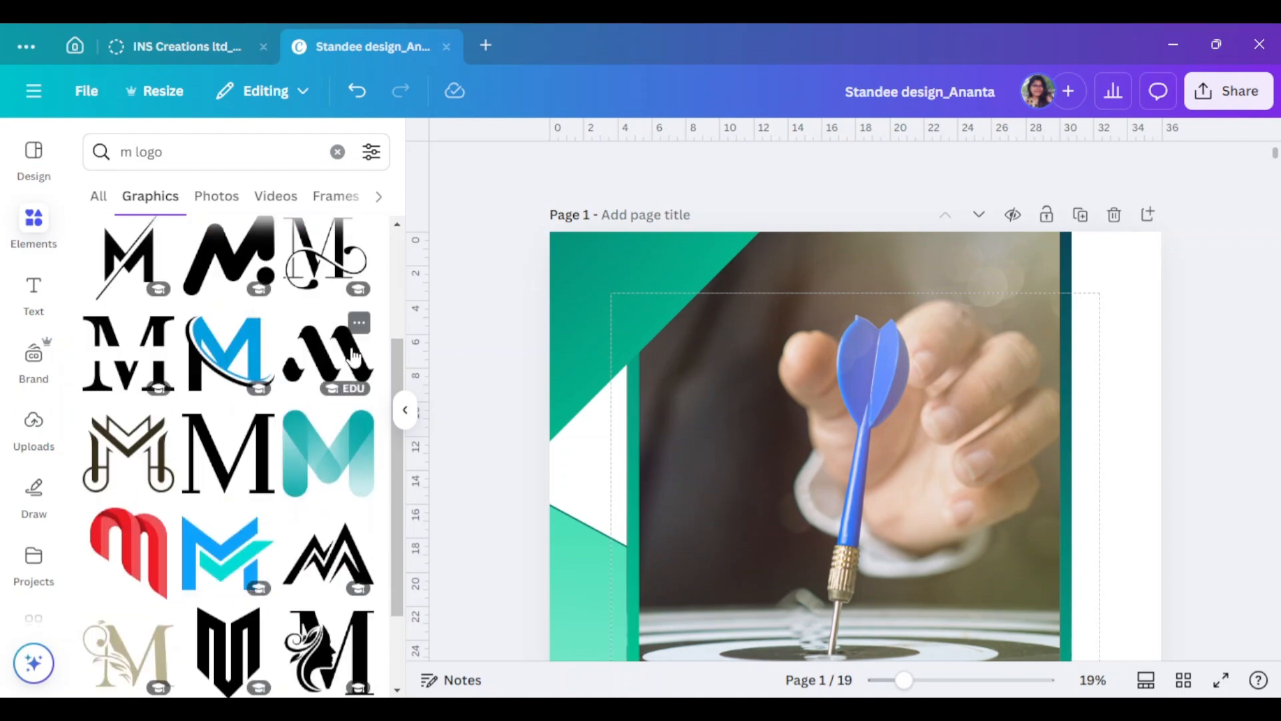
pyautogui.click(354, 357)
pyautogui.moveTo(752, 295); pyautogui.dragTo(752, 466)
# - Try white and dark green on the M graphic via the custom colour picker, moving it over the headline
pyautogui.click(507, 168)
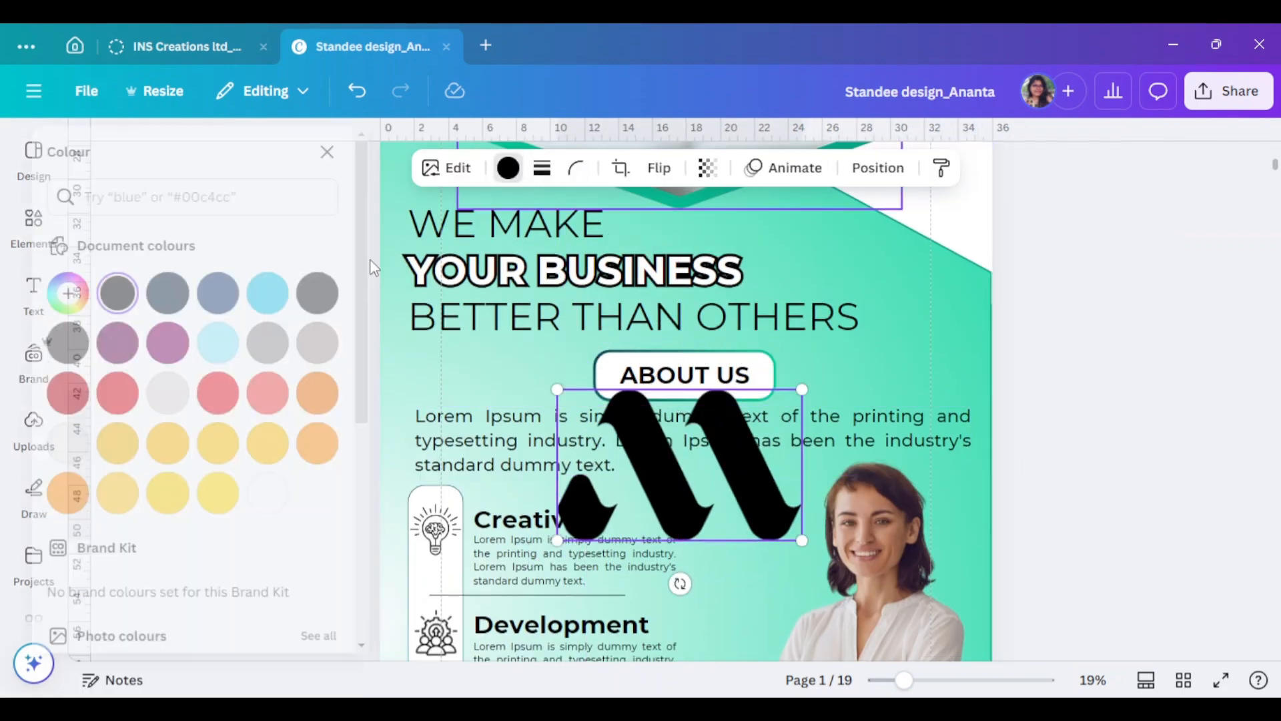
pyautogui.click(303, 562)
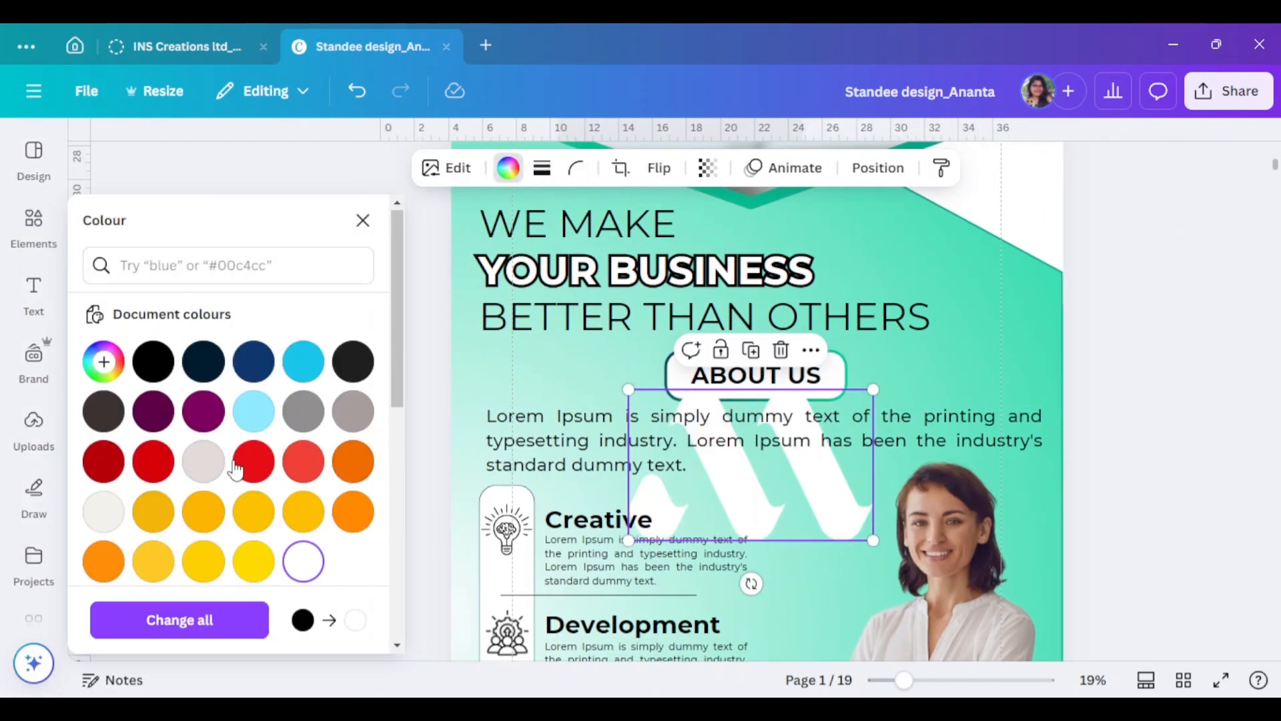
pyautogui.click(104, 361)
pyautogui.click(188, 524)
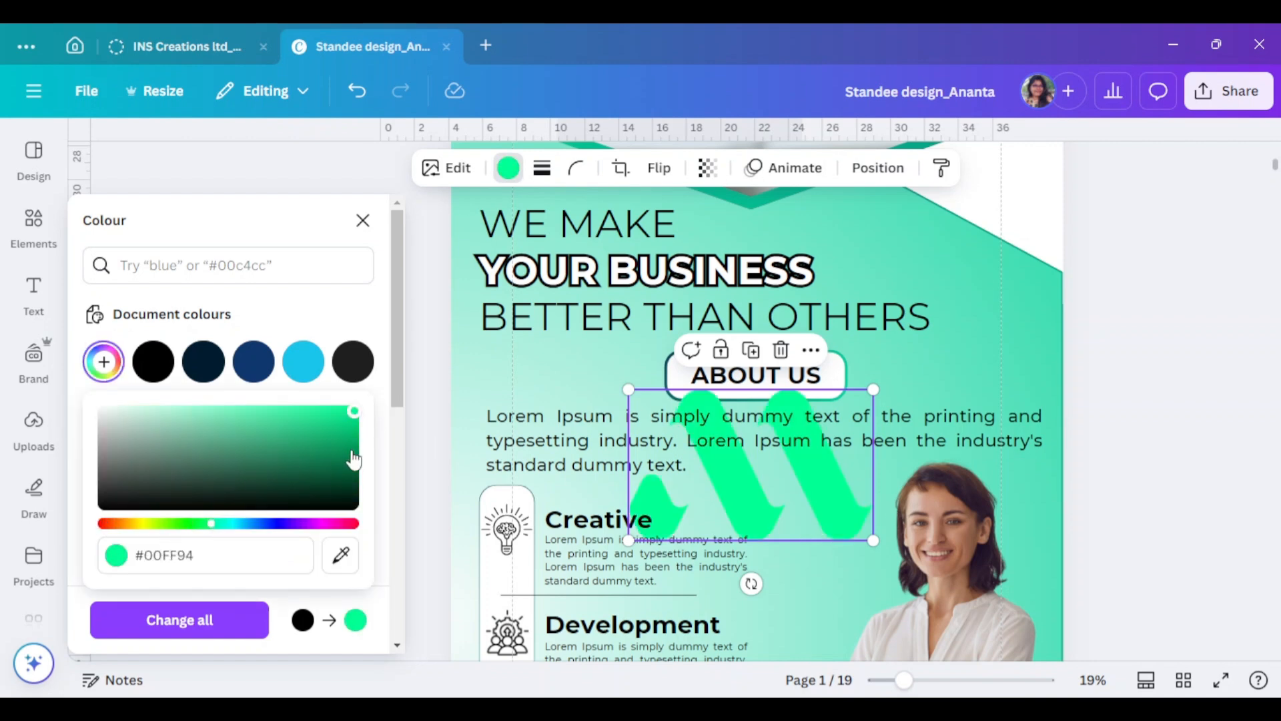
pyautogui.moveTo(355, 411); pyautogui.dragTo(348, 464)
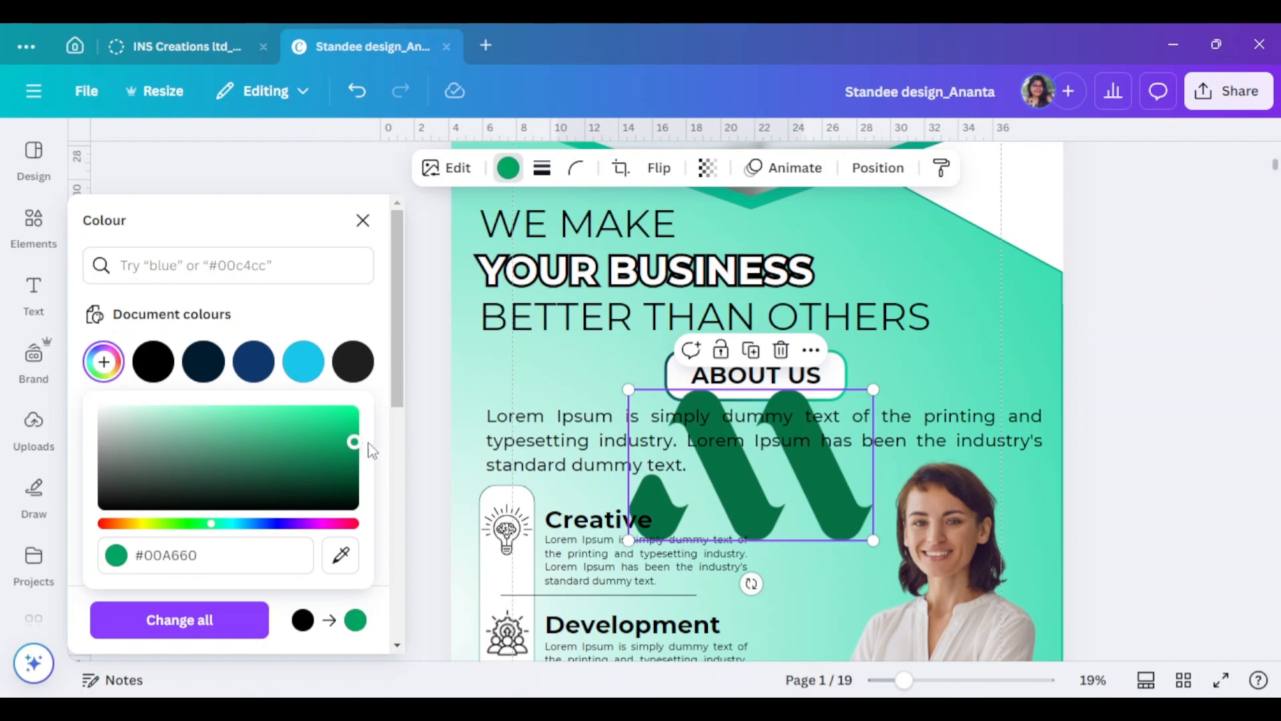
pyautogui.moveTo(842, 521); pyautogui.dragTo(877, 407)
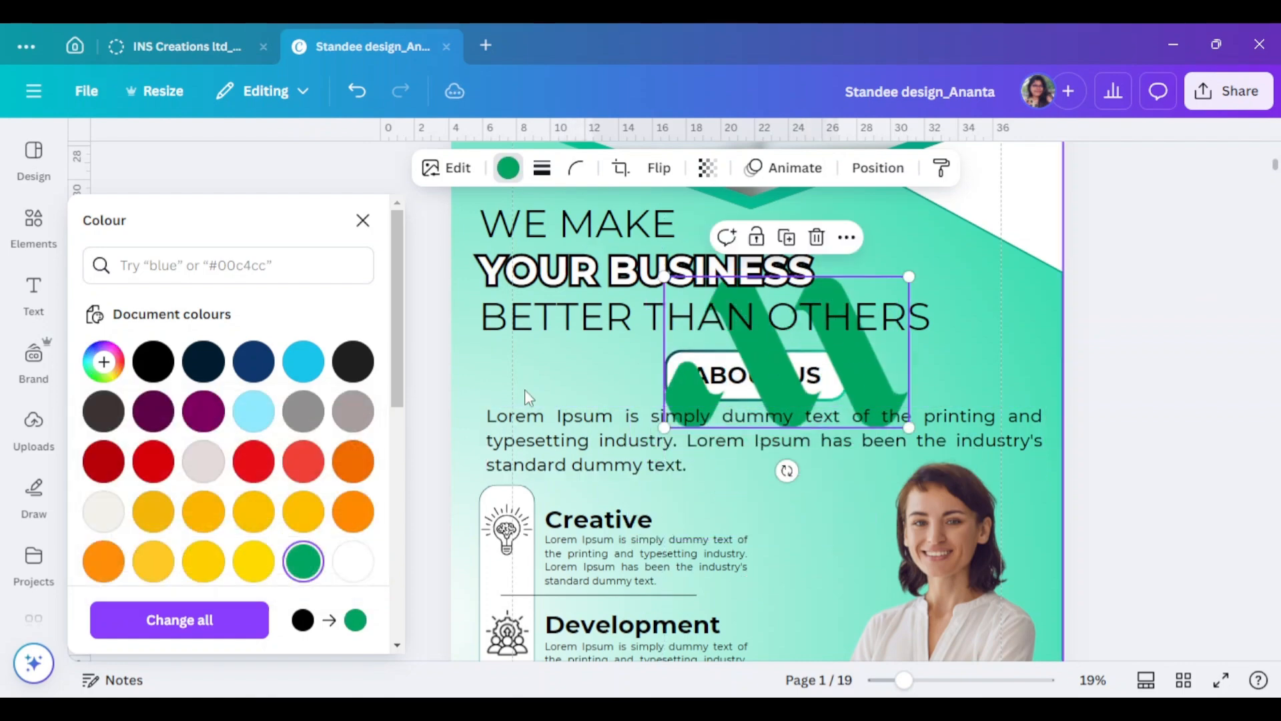
pyautogui.click(304, 560)
pyautogui.moveTo(353, 441); pyautogui.dragTo(283, 422)
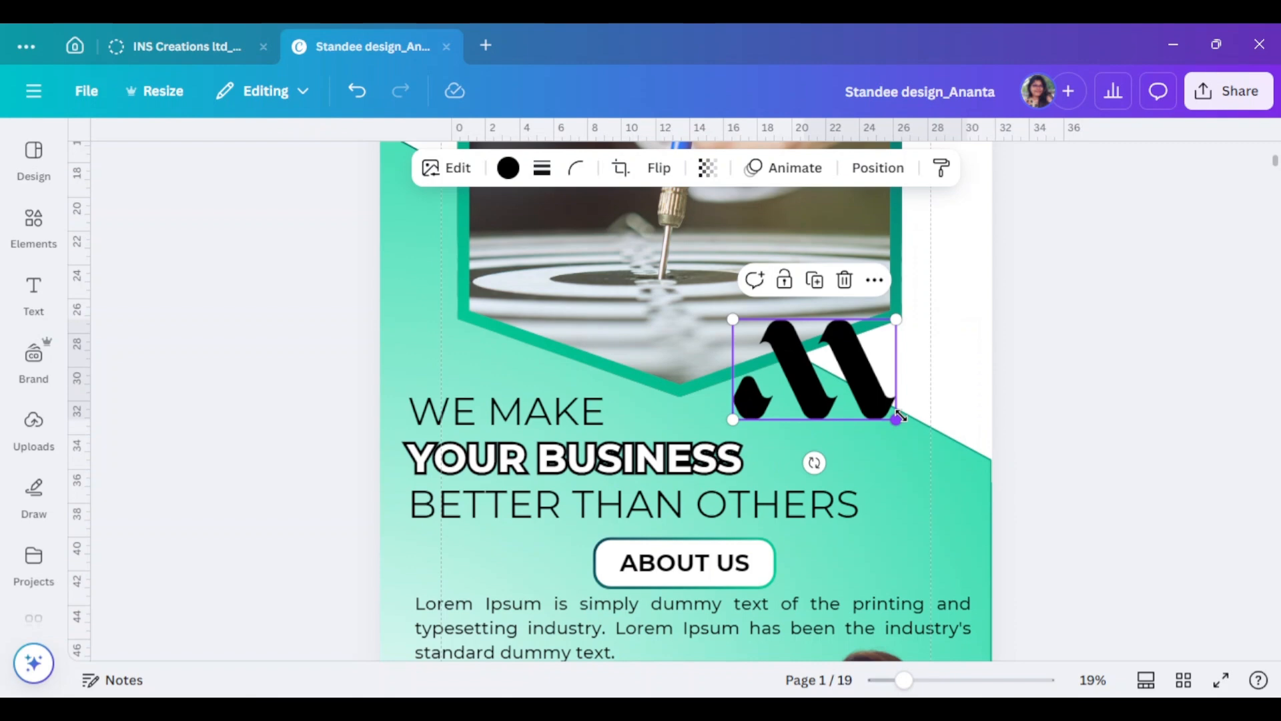
# - Shrink the M logo into the top-left corner and add a copied text box for MARKETING HUB
pyautogui.moveTo(887, 414); pyautogui.dragTo(946, 427)
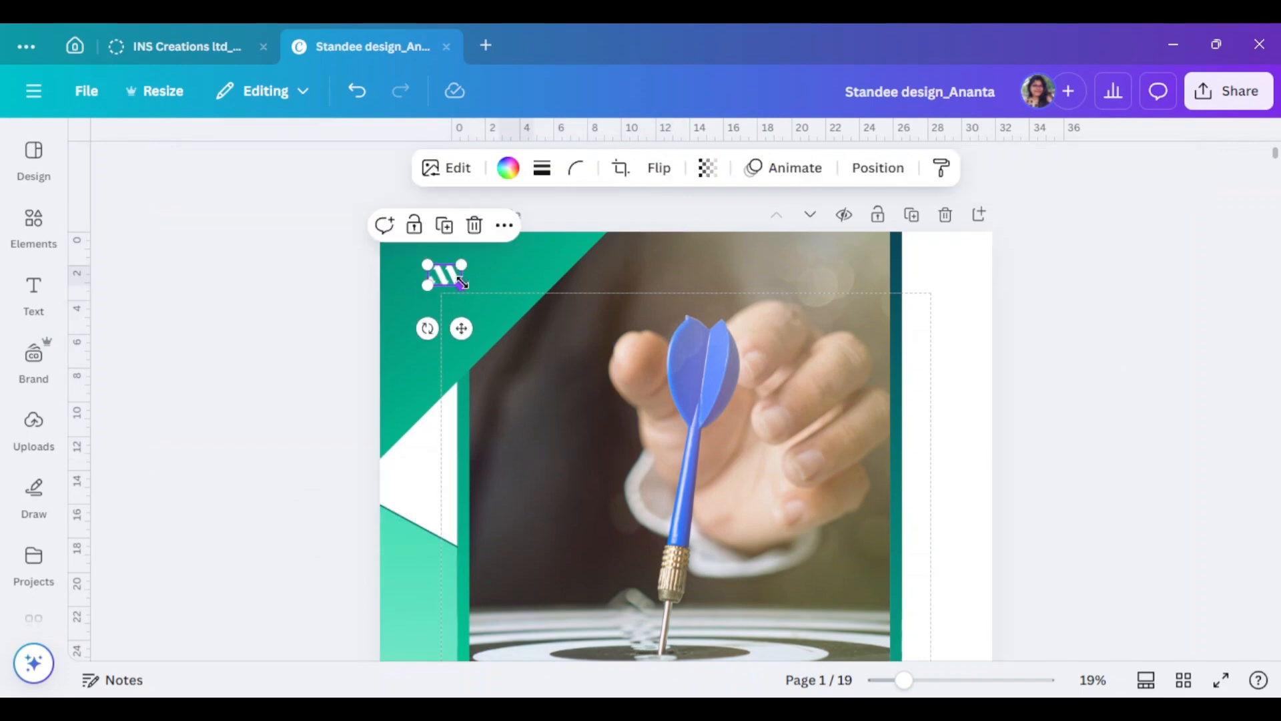
pyautogui.moveTo(461, 283); pyautogui.dragTo(495, 304)
pyautogui.click(1032, 434)
pyautogui.scroll(-7, 1032, 434)
pyautogui.scroll(7, 494, 275)
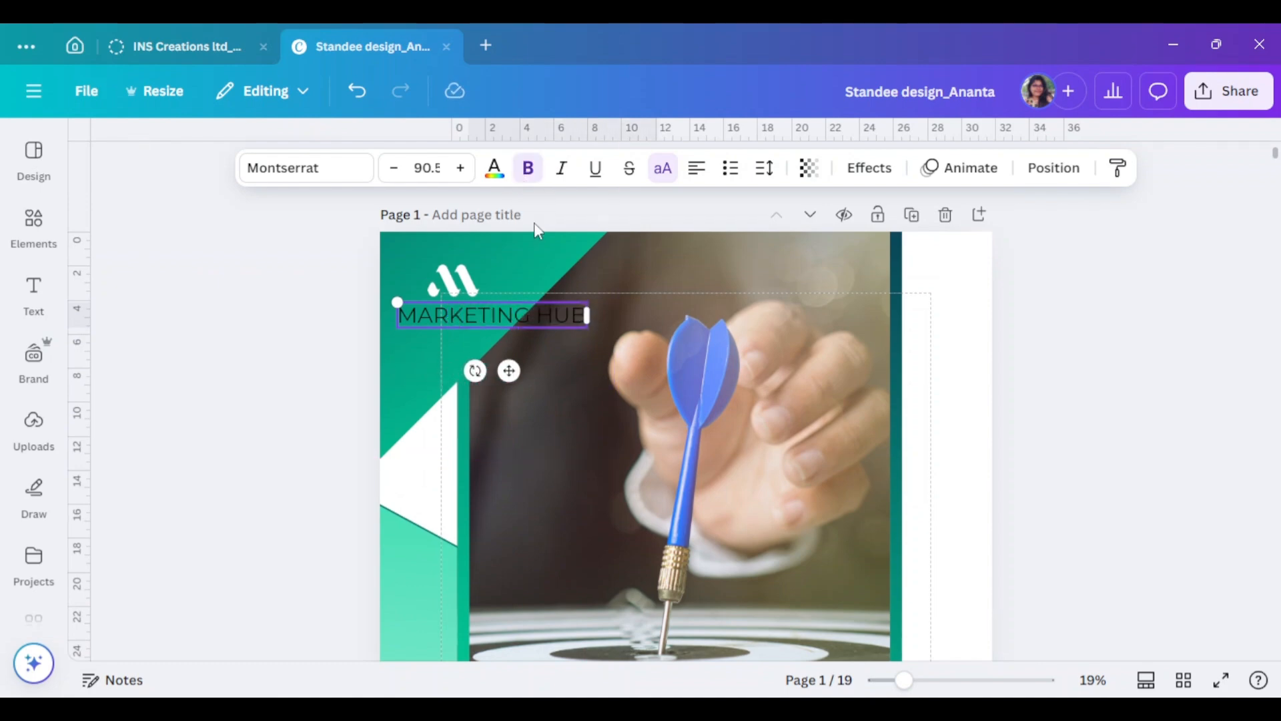
# - Make the MARKETING HUB text white, put HUB on a second line, and shrink it under the logo
pyautogui.click(495, 168)
pyautogui.click(291, 475)
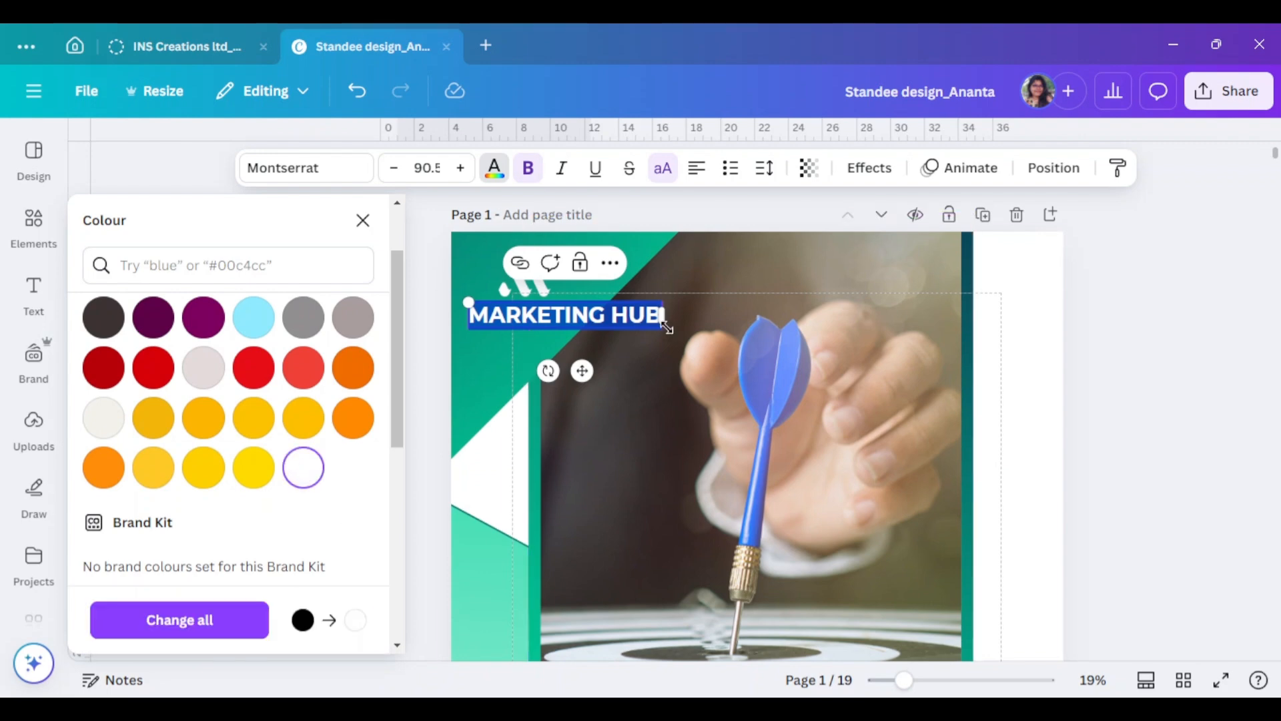
pyautogui.click(614, 317)
pyautogui.press('Return')
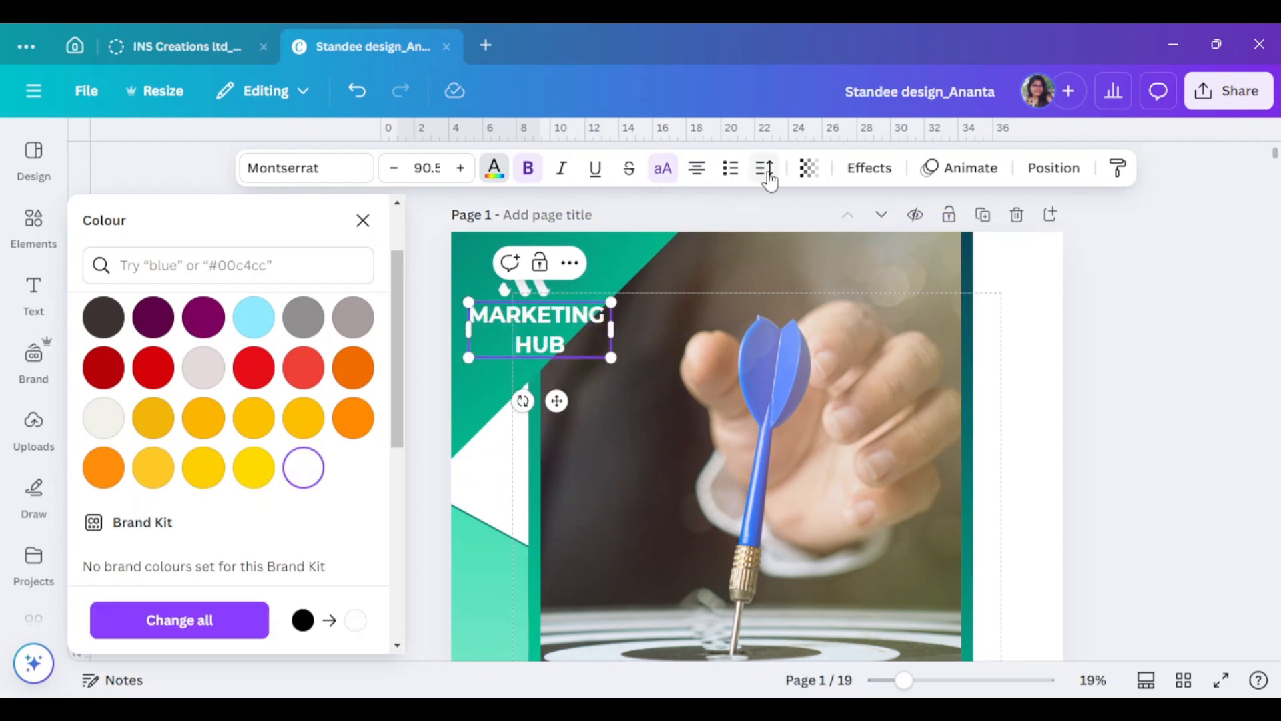
pyautogui.click(766, 171)
pyautogui.moveTo(612, 357); pyautogui.dragTo(569, 340)
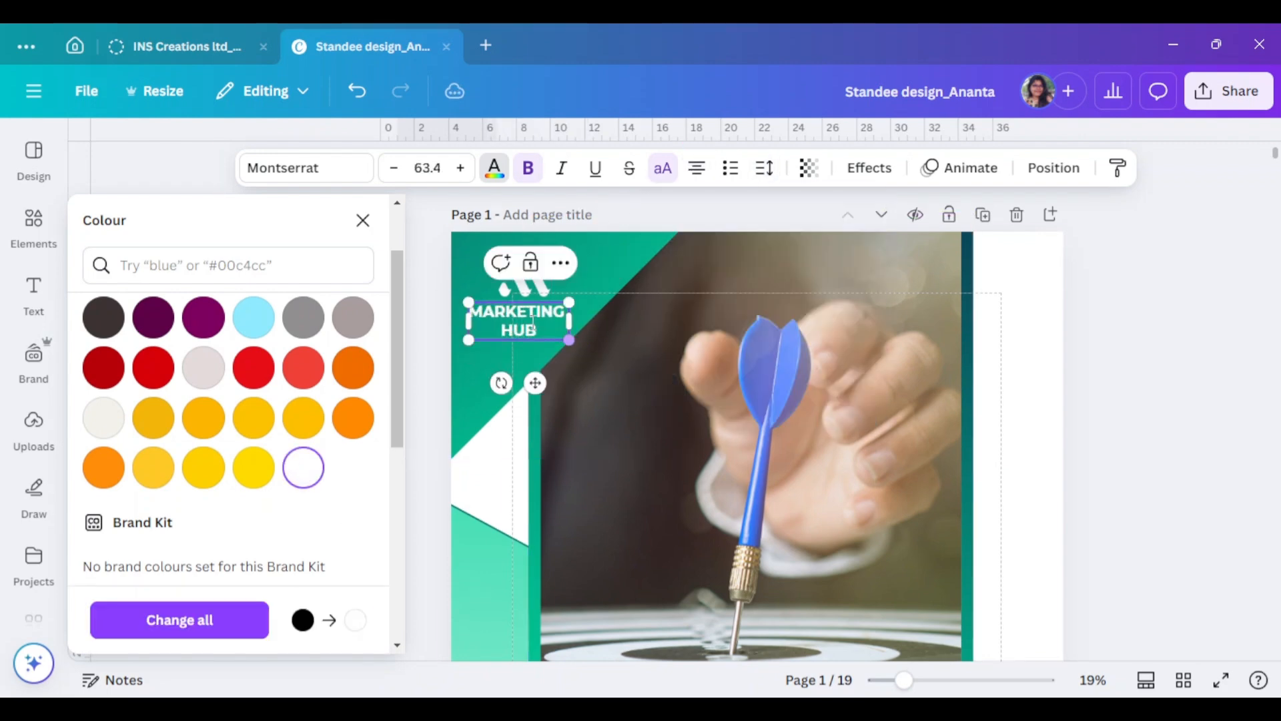
pyautogui.click(1109, 311)
pyautogui.click(480, 326)
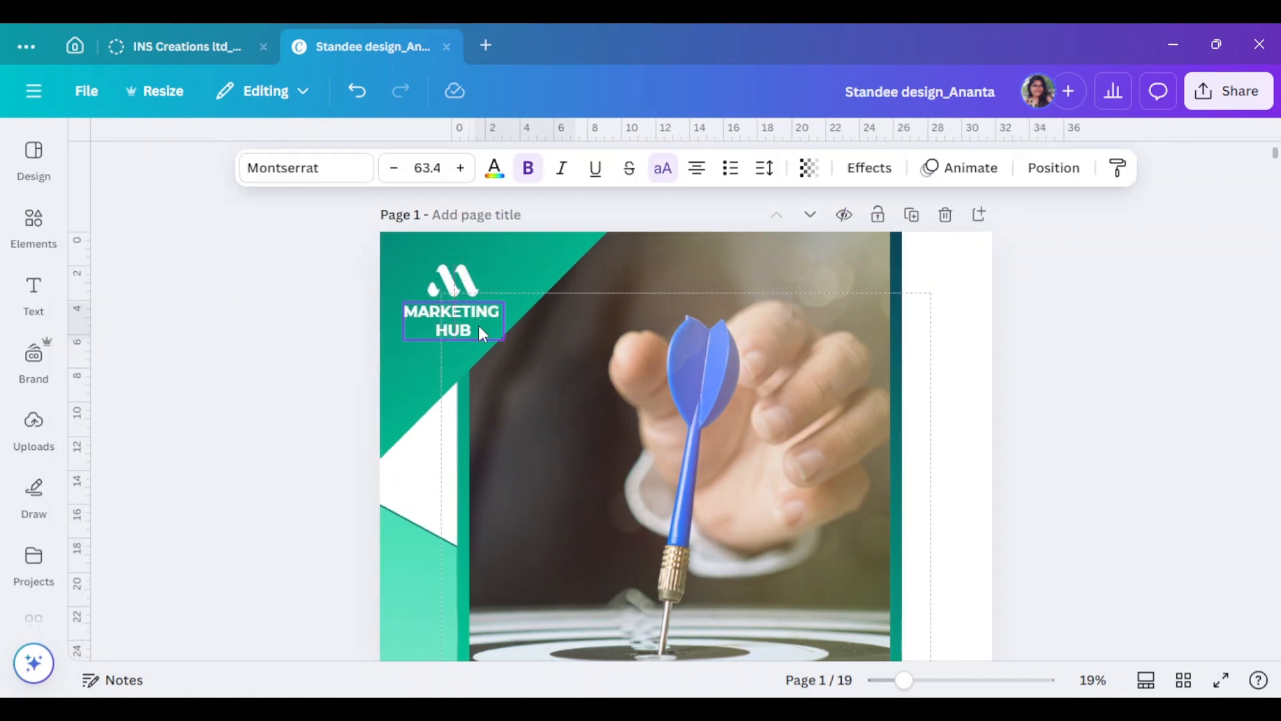
pyautogui.click(1084, 408)
pyautogui.scroll(-10, 1084, 434)
# - Scroll through the finished standee to review it, then present it full screen
pyautogui.scroll(10, 1087, 449)
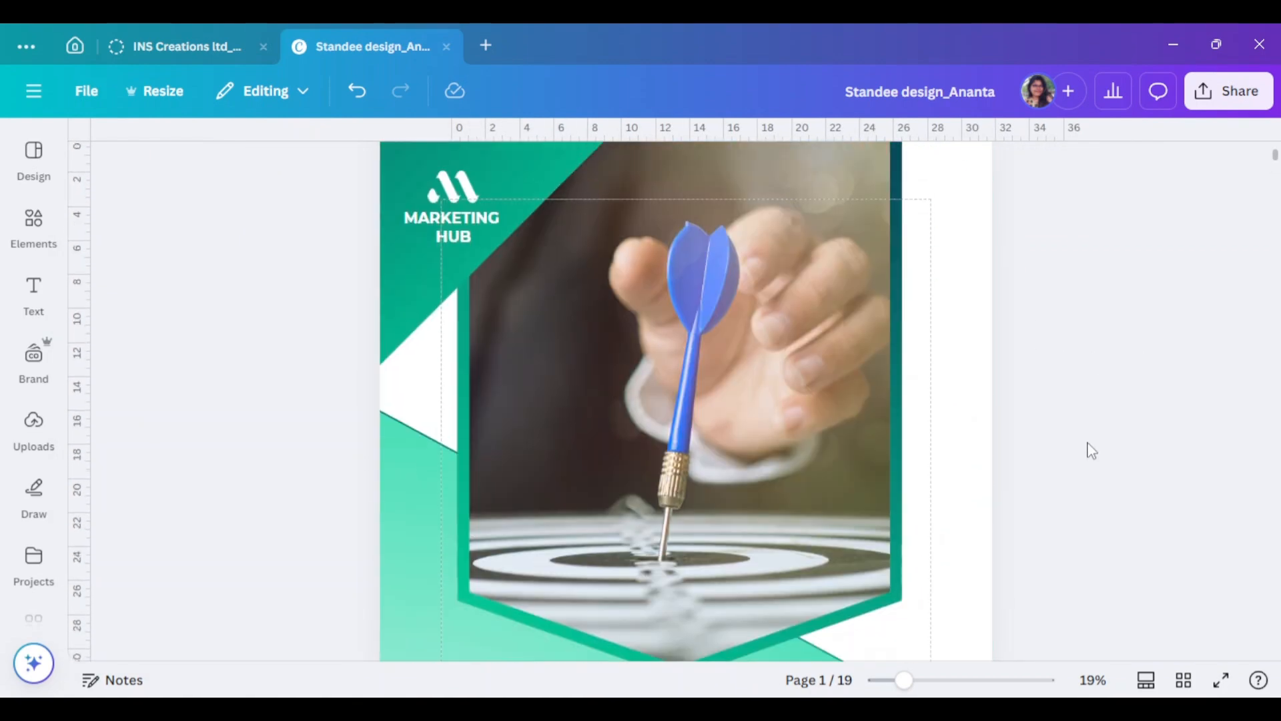
pyautogui.scroll(-4, 989, 546)
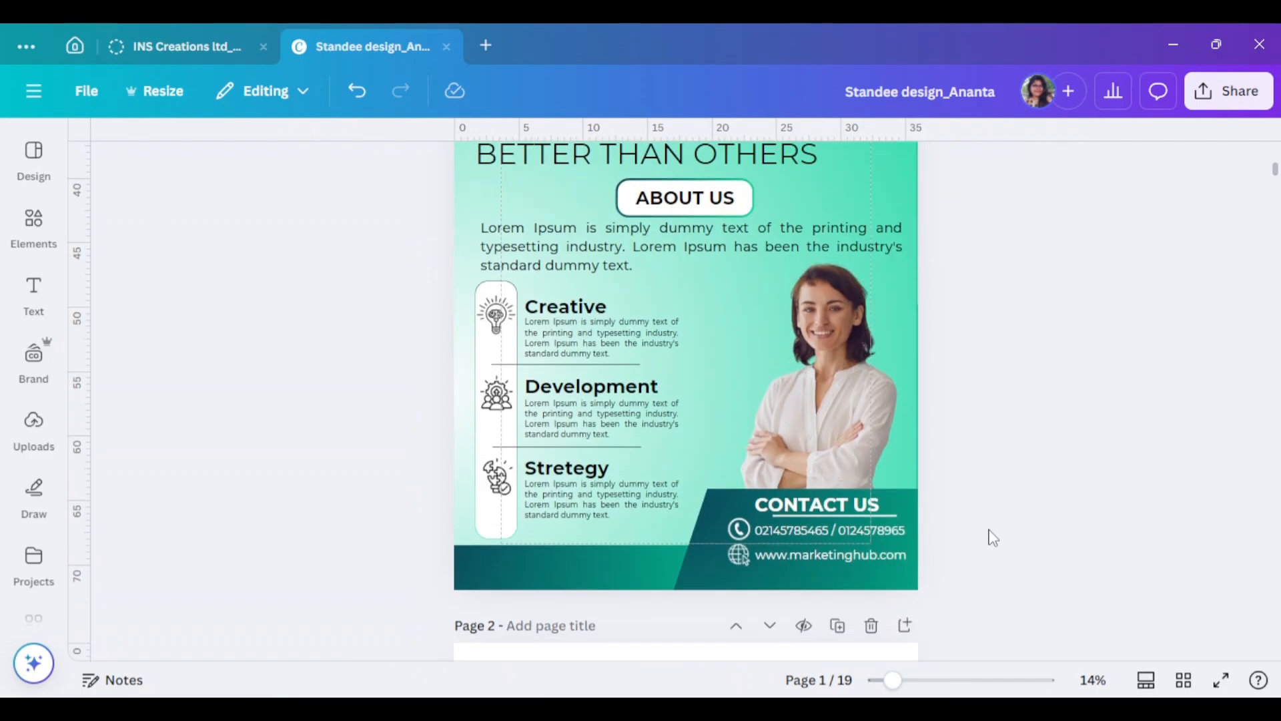
pyautogui.scroll(1, 993, 538)
pyautogui.scroll(-1, 1044, 580)
pyautogui.click(1219, 680)
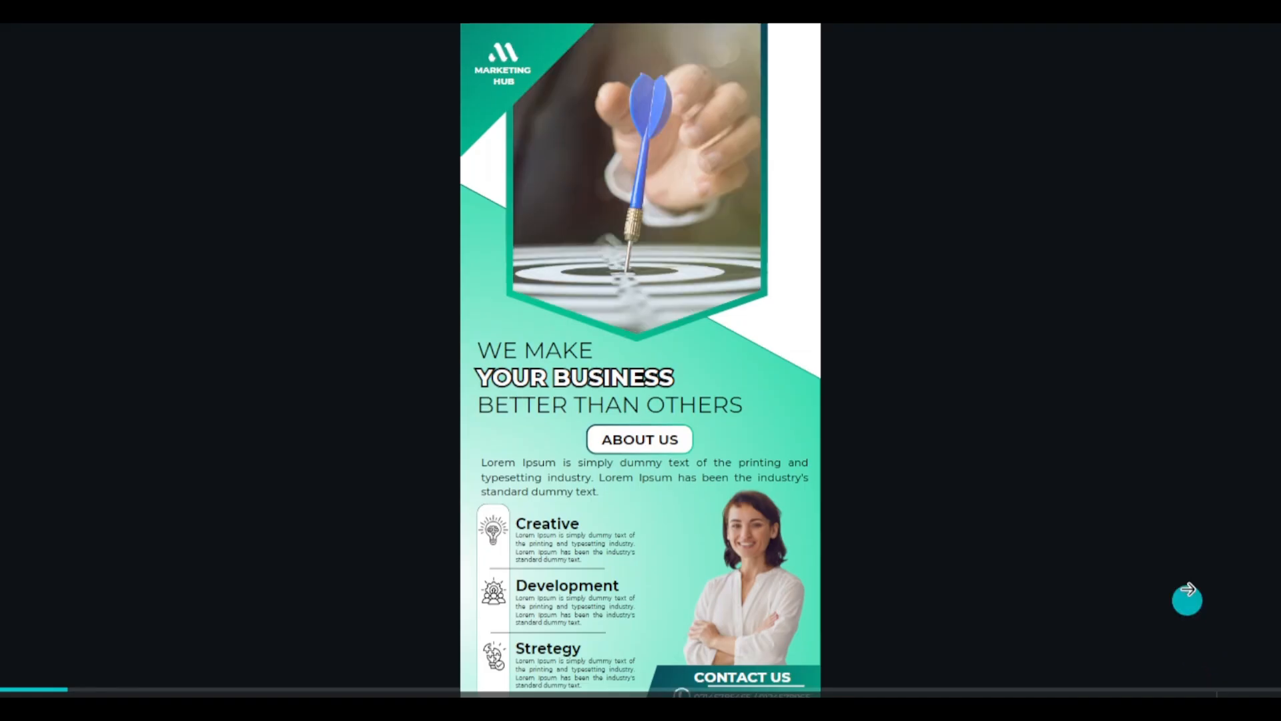